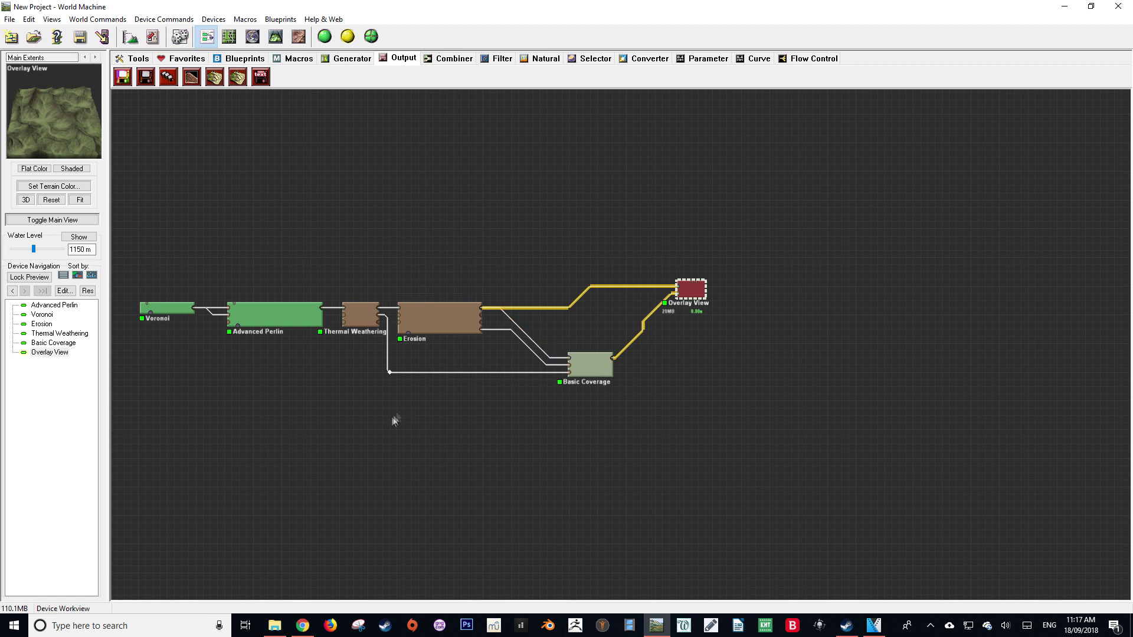
# - Inspect the whole terrain in 3D, then shift the Overlay View device slightly left
pyautogui.click(433, 406)
pyautogui.click(275, 37)
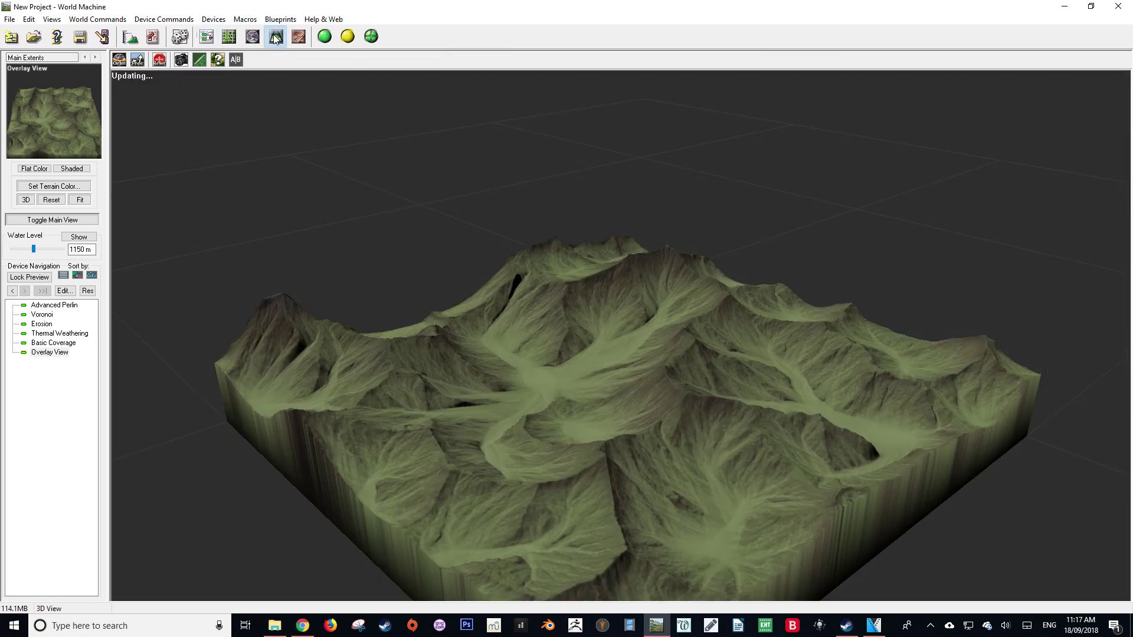
pyautogui.moveTo(473, 307); pyautogui.dragTo(570, 346)
pyautogui.click(207, 36)
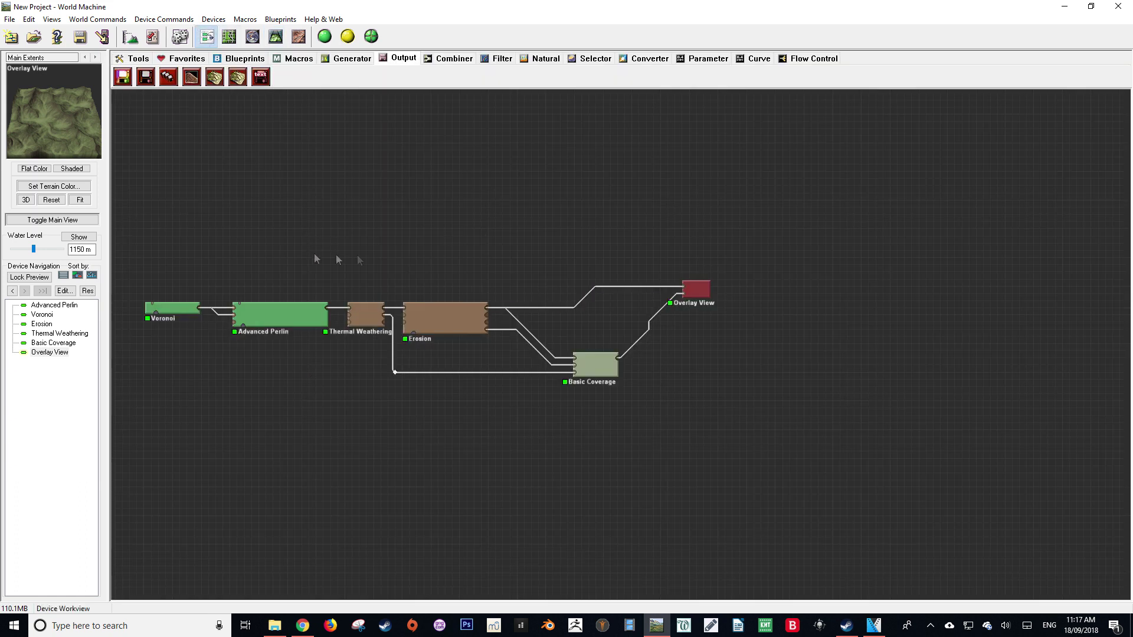
pyautogui.moveTo(696, 290); pyautogui.dragTo(661, 292)
pyautogui.click(691, 367)
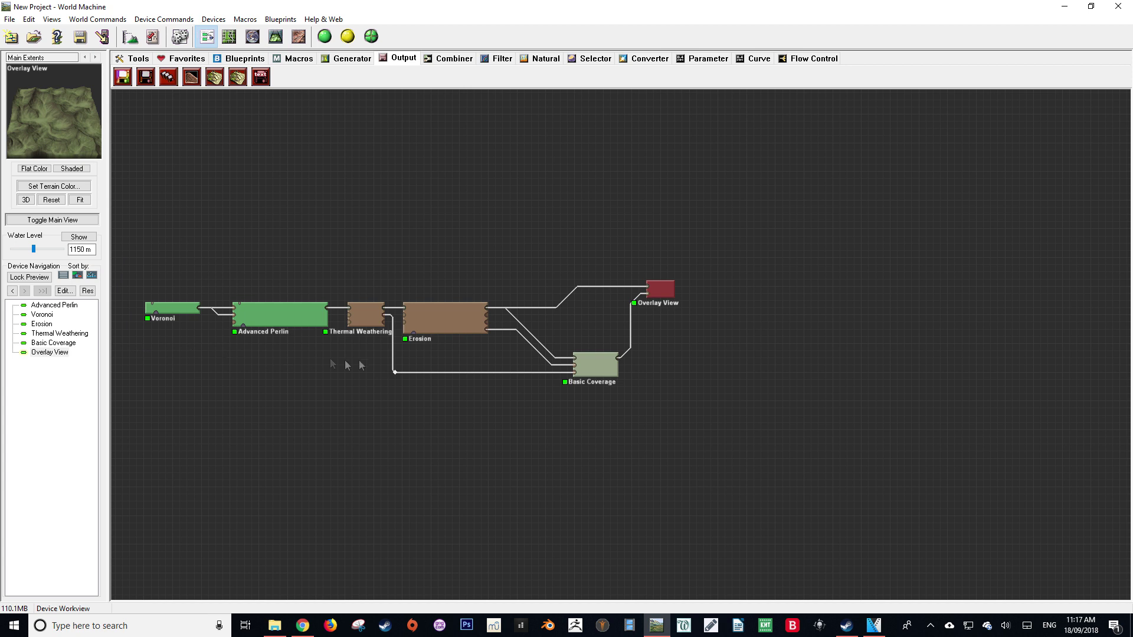
pyautogui.click(665, 290)
# - Place two stacked Bitmap Output devices and a Height Output device beside Overlay View
pyautogui.moveTo(123, 77); pyautogui.dragTo(746, 365)
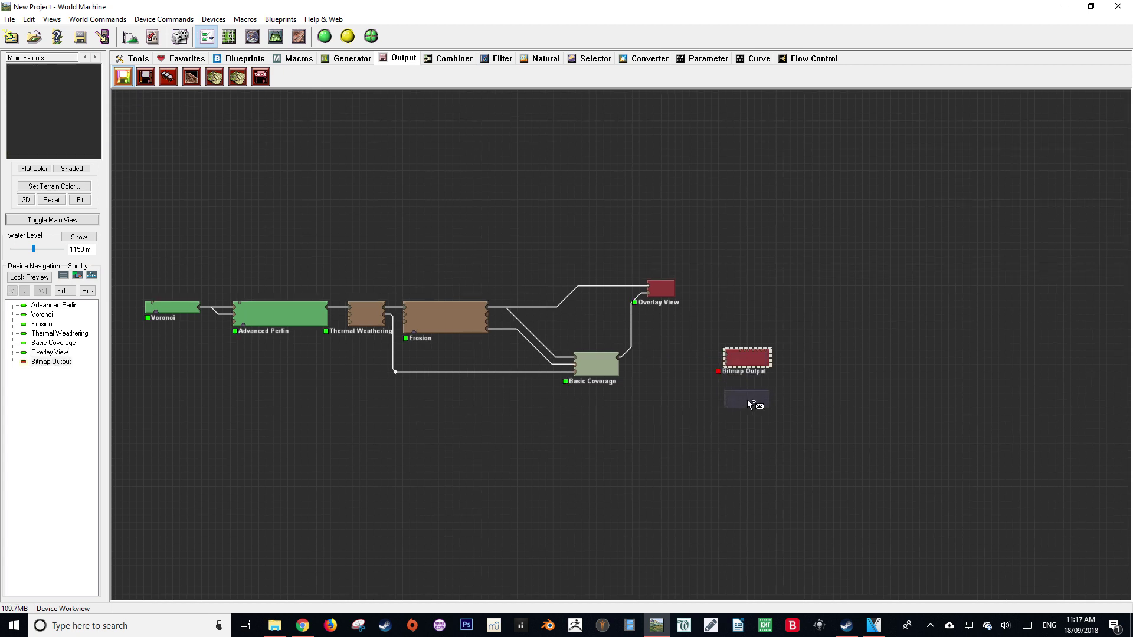
pyautogui.click(747, 399)
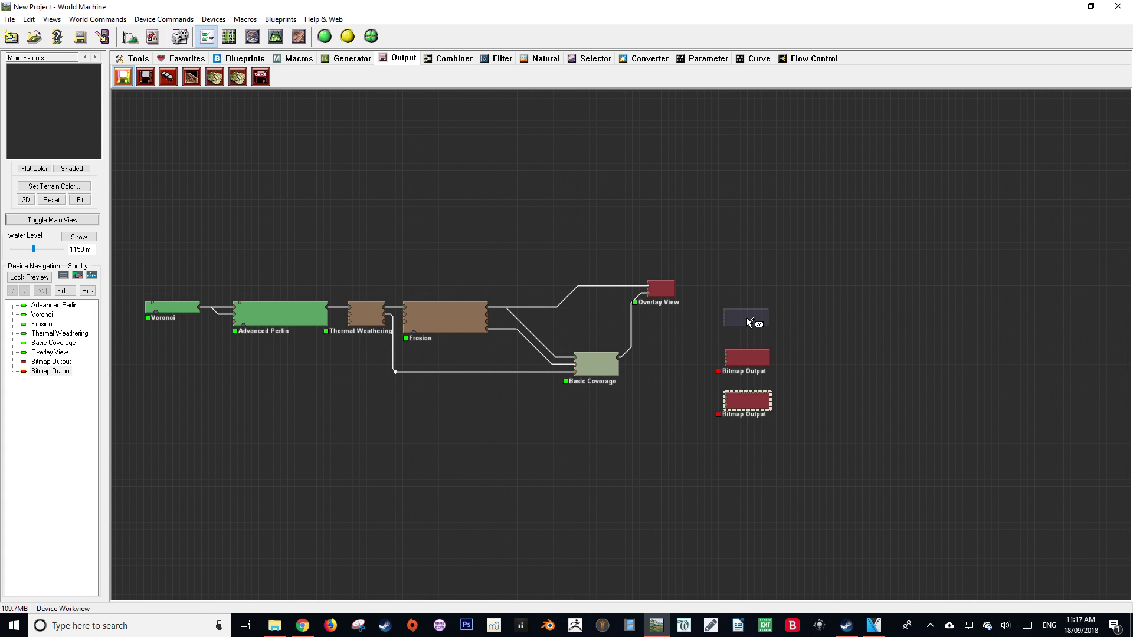
pyautogui.press('Escape')
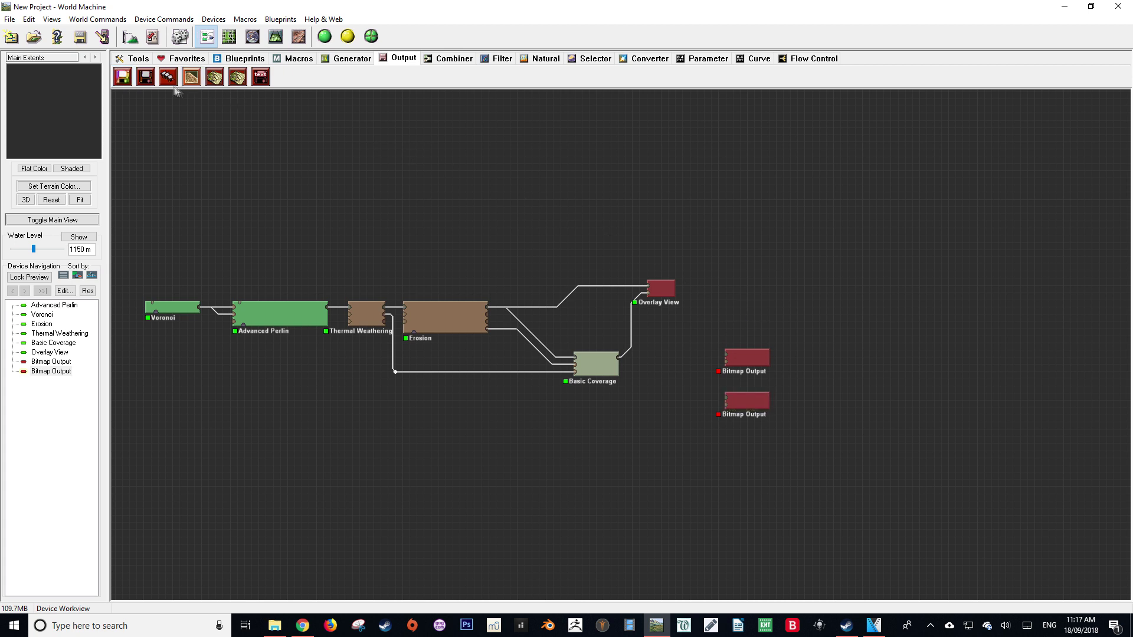
pyautogui.click(150, 82)
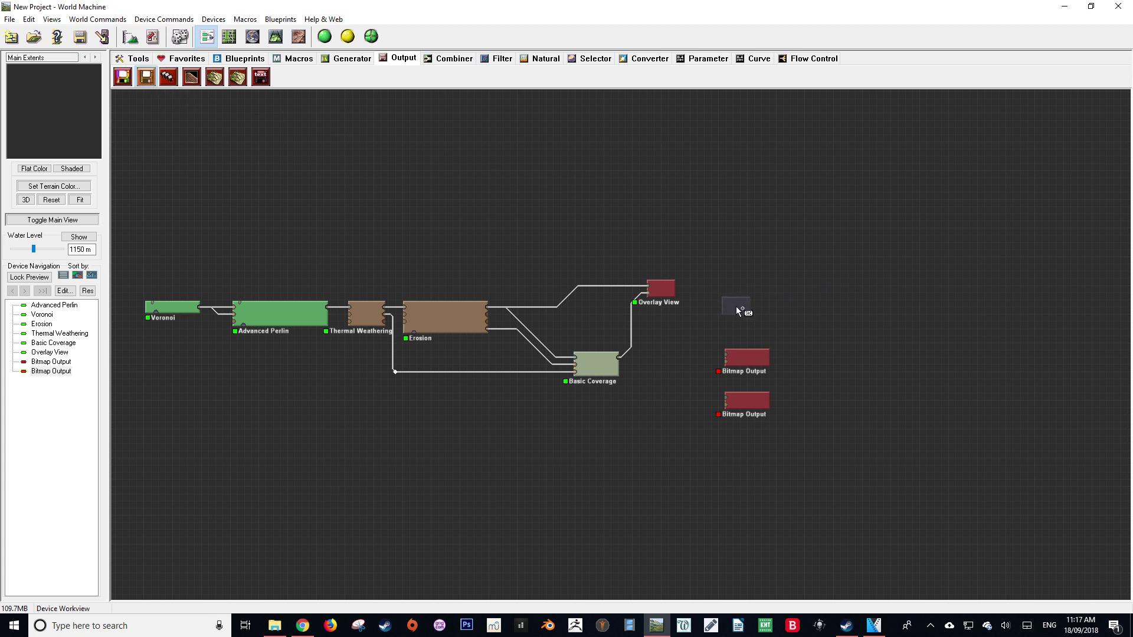
pyautogui.click(737, 315)
# - Connect Basic Coverage to the upper Bitmap Output
pyautogui.rightClick(727, 239)
pyautogui.scroll(3, 691, 354)
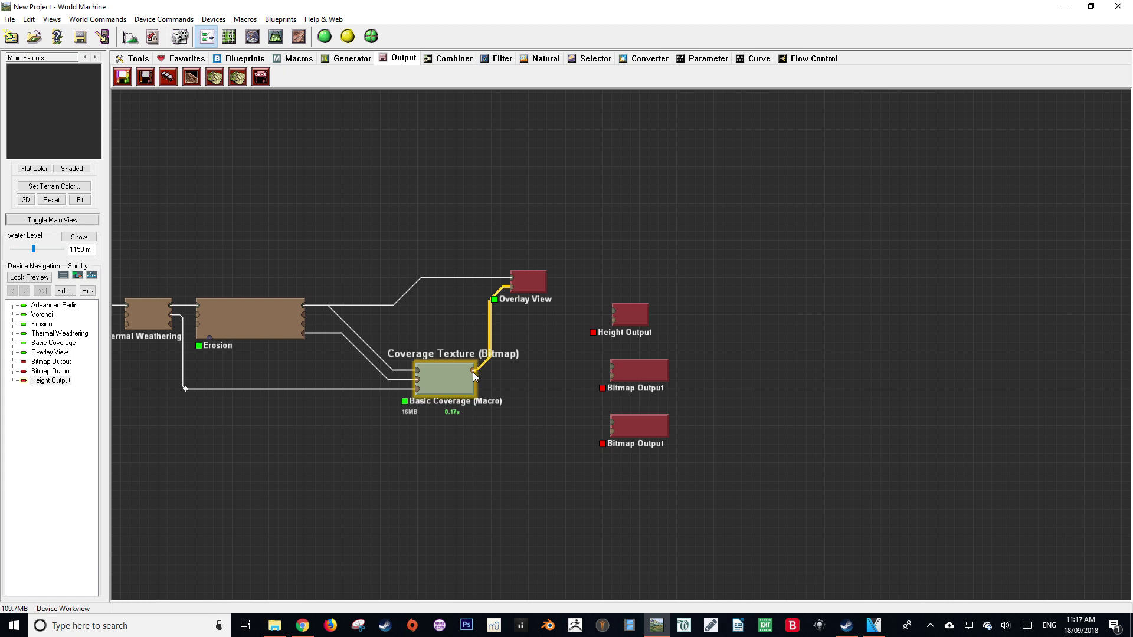
pyautogui.moveTo(472, 370); pyautogui.dragTo(610, 366)
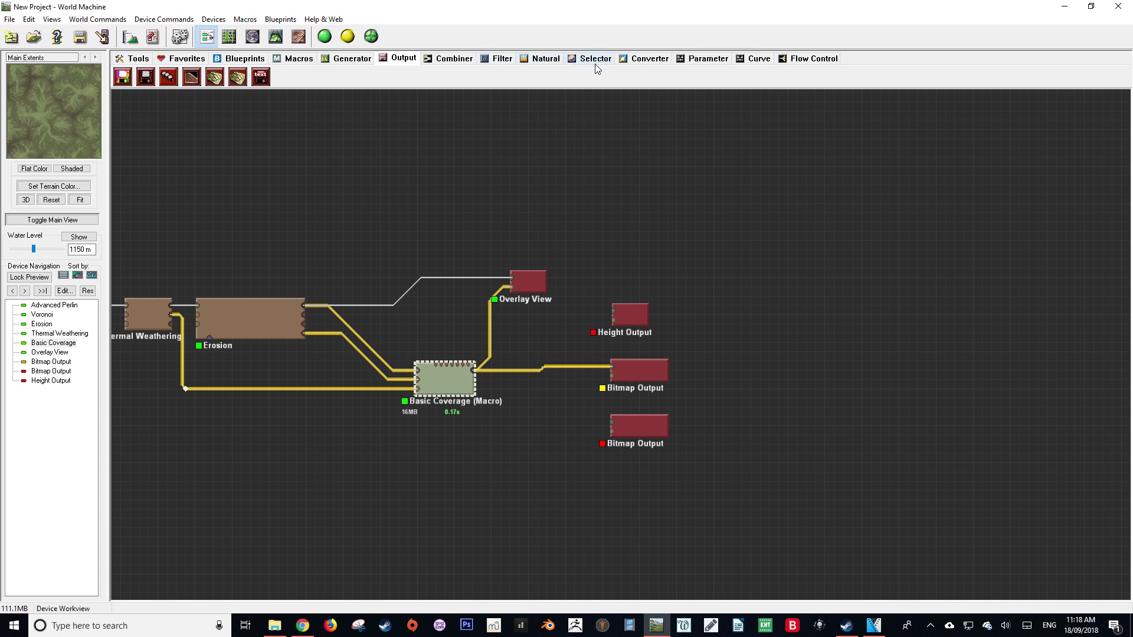
# - Add a Normal-Map Maker fed by Erosion and wire it to the lower Bitmap Output
pyautogui.click(652, 63)
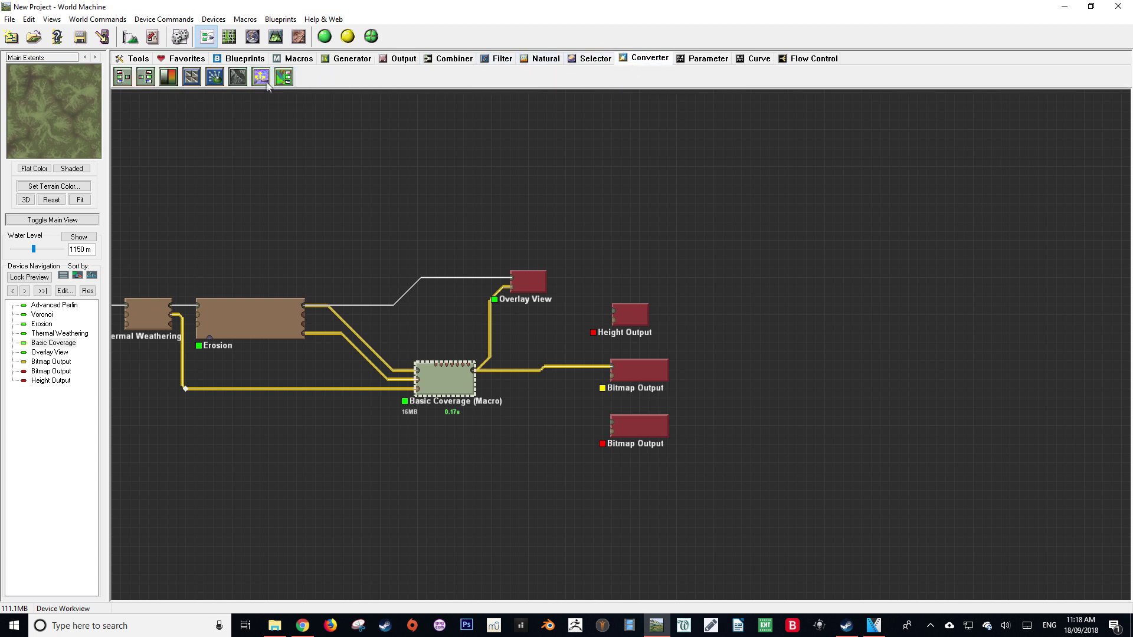
pyautogui.moveTo(260, 82); pyautogui.dragTo(460, 434)
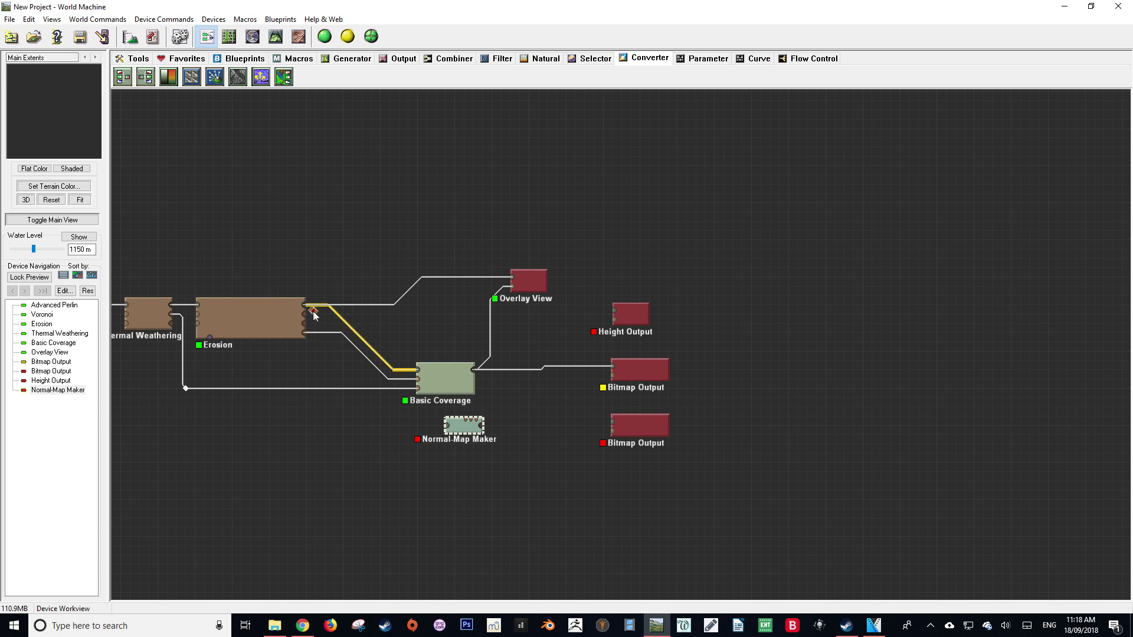
pyautogui.click(392, 370)
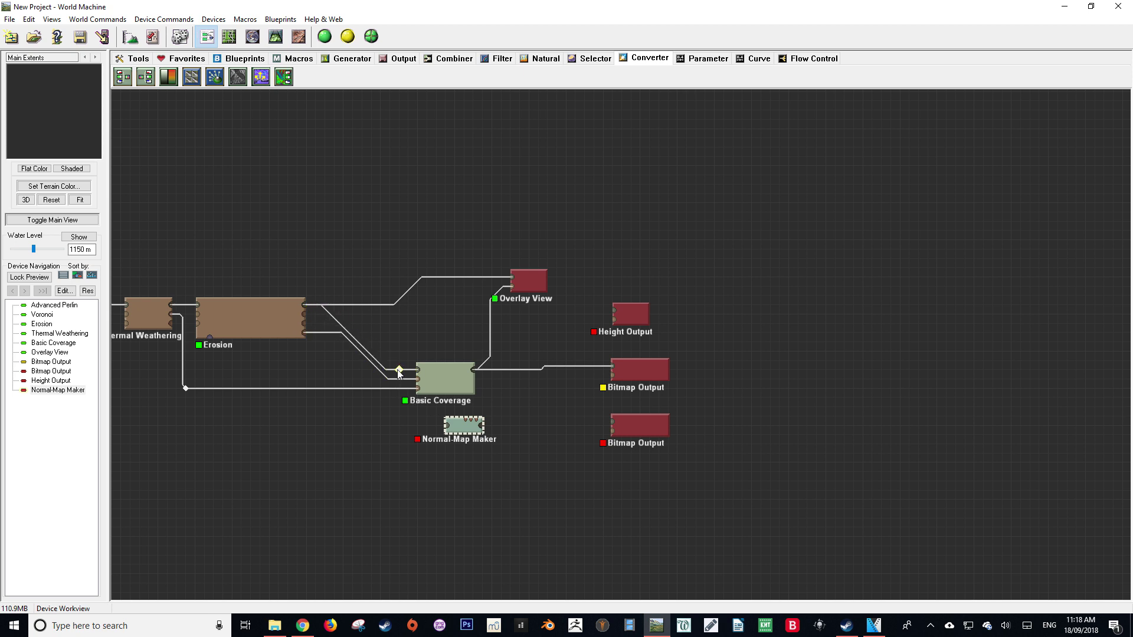
pyautogui.moveTo(399, 372); pyautogui.dragTo(400, 429)
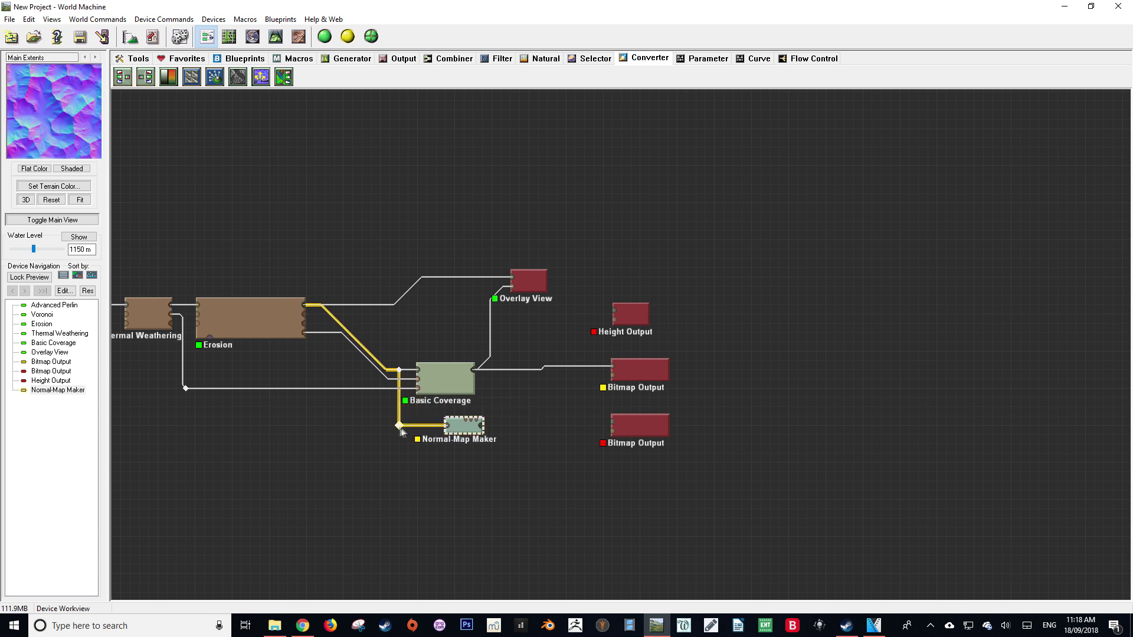
pyautogui.click(394, 479)
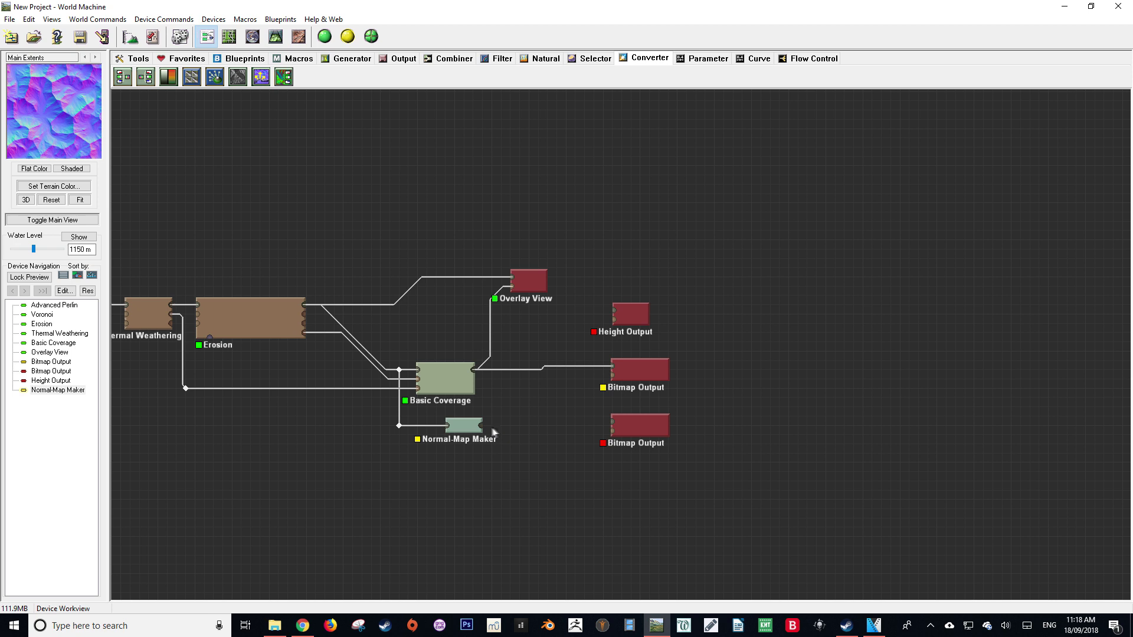
pyautogui.click(393, 426)
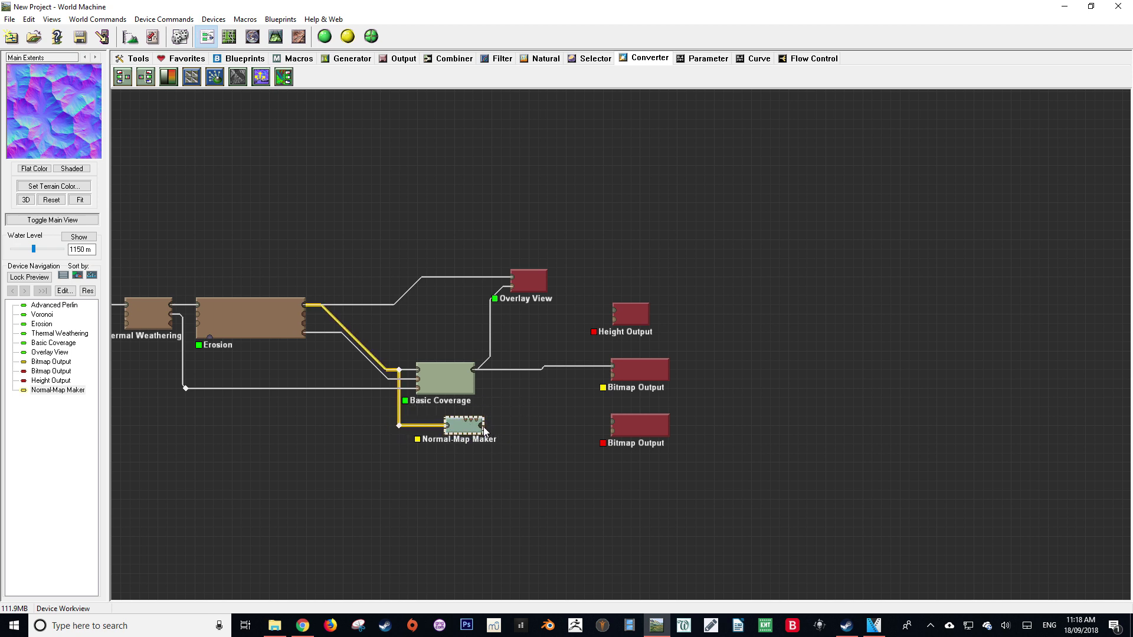
pyautogui.moveTo(485, 425); pyautogui.dragTo(615, 423)
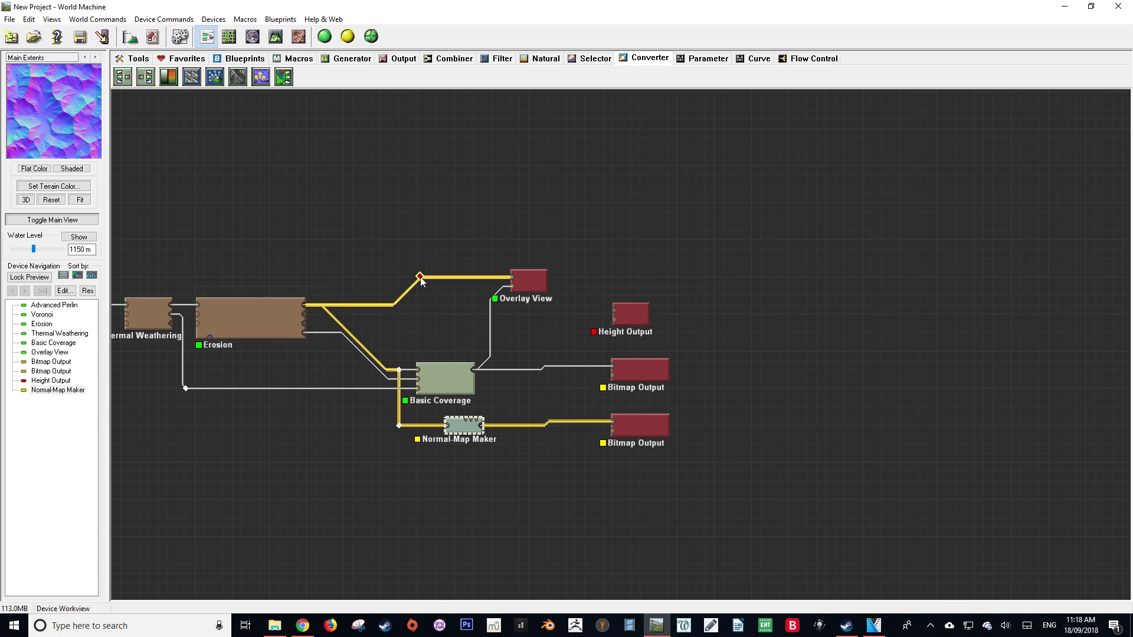
# - Branch Erosion's output into the Height Output and nudge the upper Bitmap Output into line
pyautogui.moveTo(422, 280); pyautogui.dragTo(627, 308)
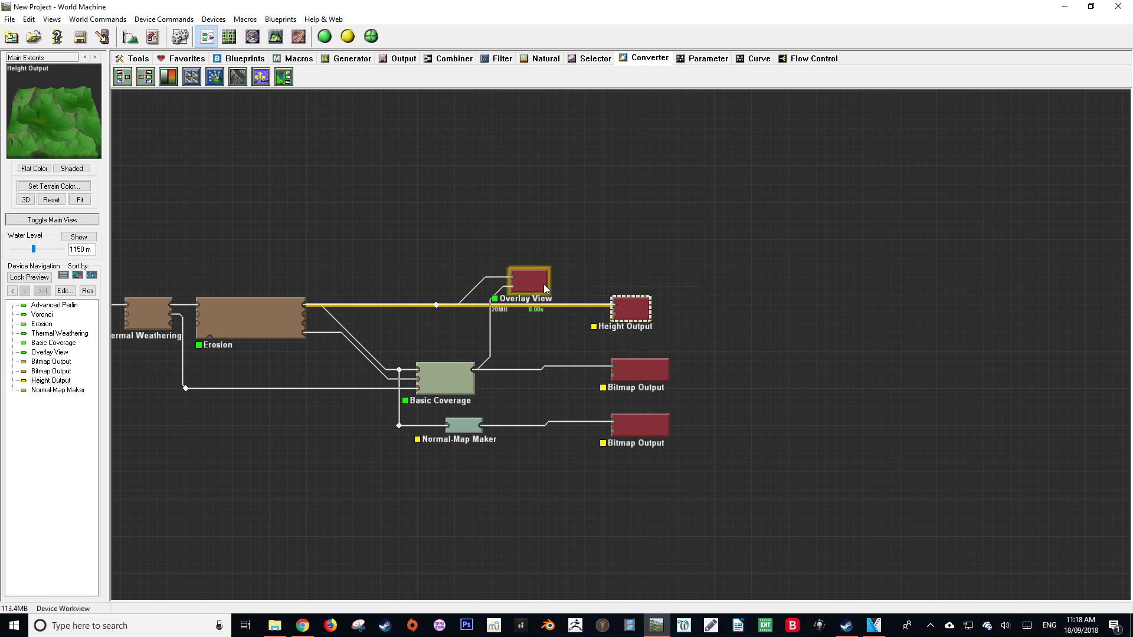
pyautogui.click(555, 348)
pyautogui.moveTo(645, 364)
pyautogui.mouseDown()
pyautogui.moveTo(662, 367)
pyautogui.moveTo(635, 370)
pyautogui.moveTo(647, 370)
pyautogui.mouseUp()
# - Set the Height Output's heightfield format to PNG
pyautogui.click(640, 426)
pyautogui.scroll(-1, 591, 463)
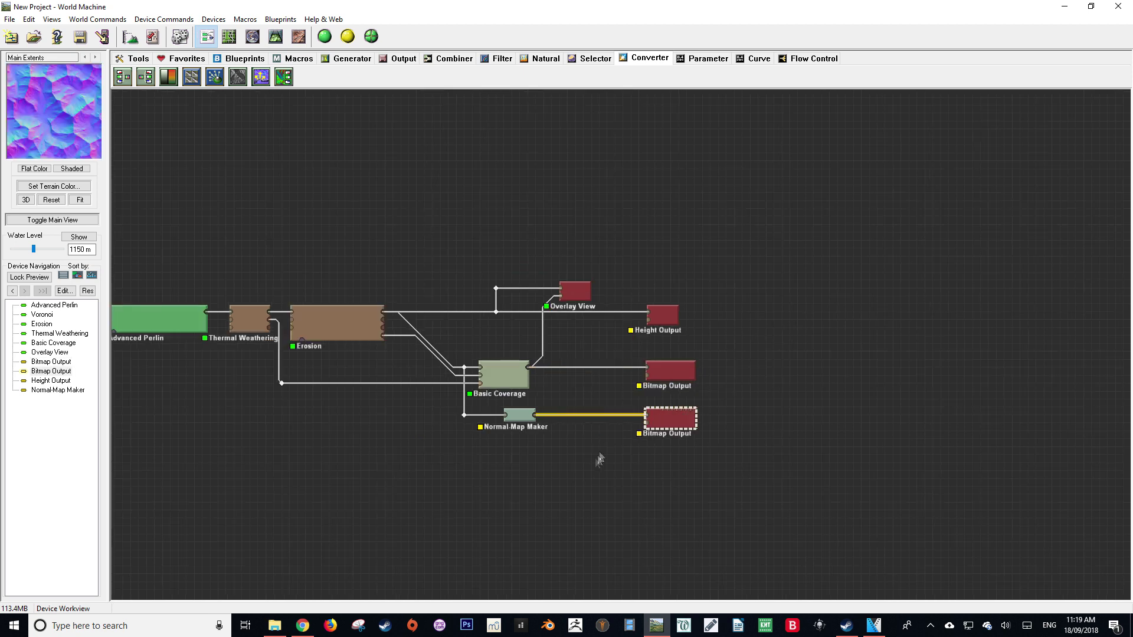
pyautogui.doubleClick(649, 312)
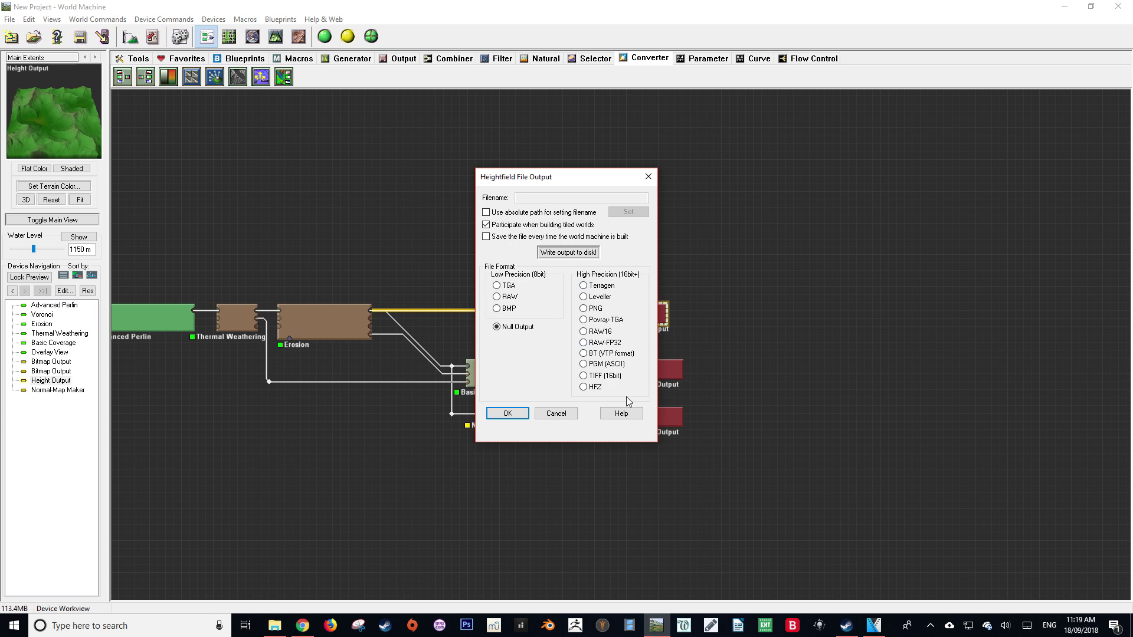
pyautogui.click(601, 309)
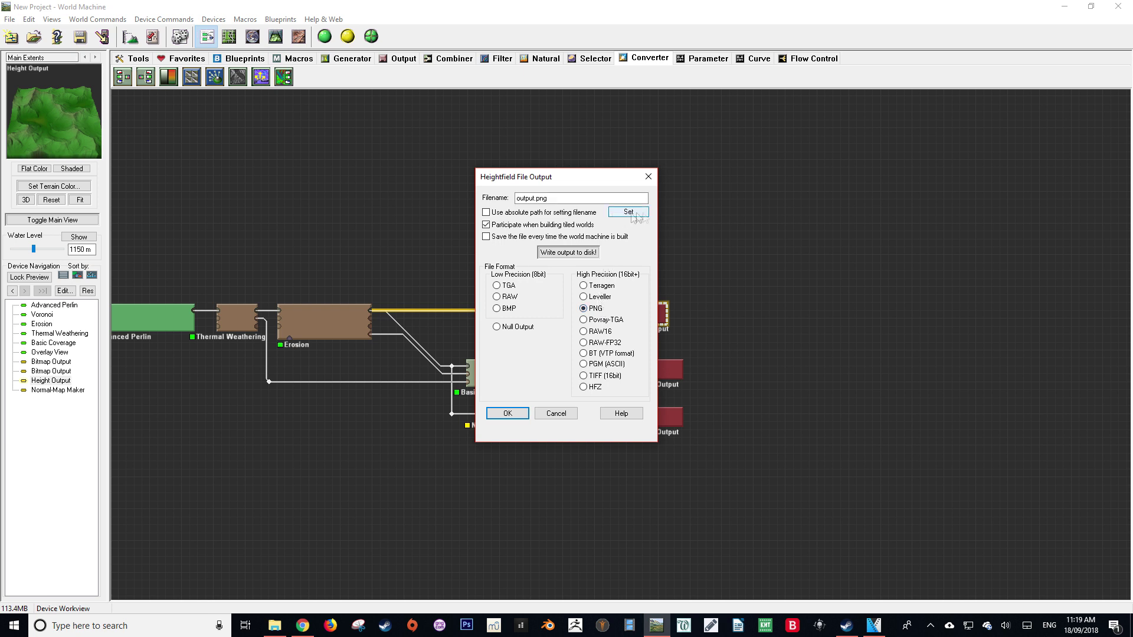
# - Save the heightfield as 'height' in a new 'Worldmachine Output' folder
pyautogui.click(628, 214)
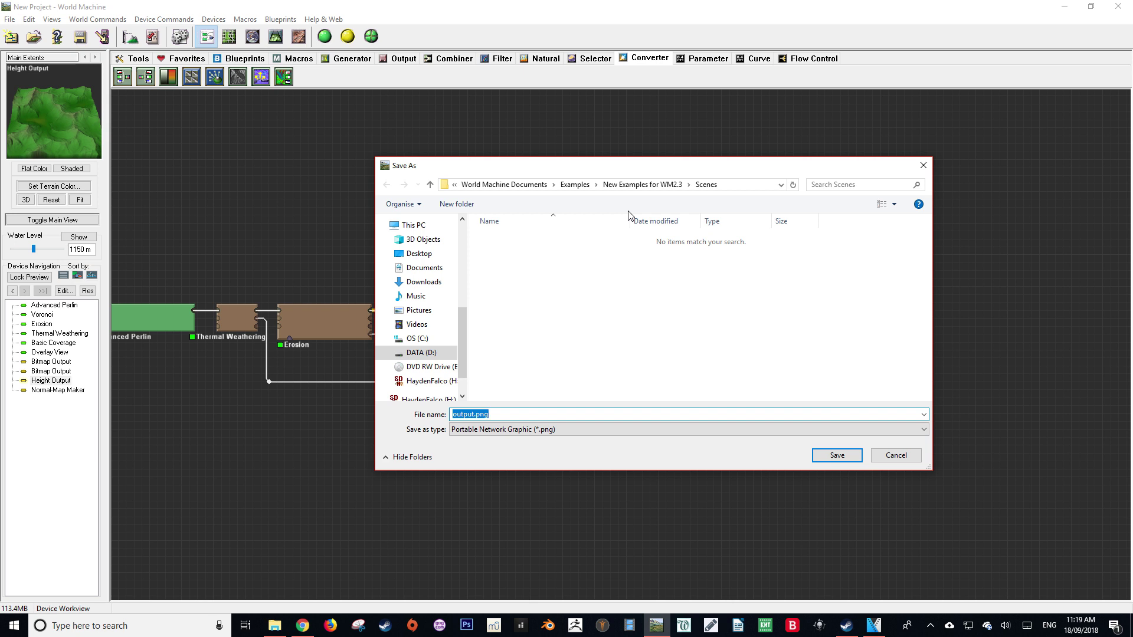
pyautogui.rightClick(522, 278)
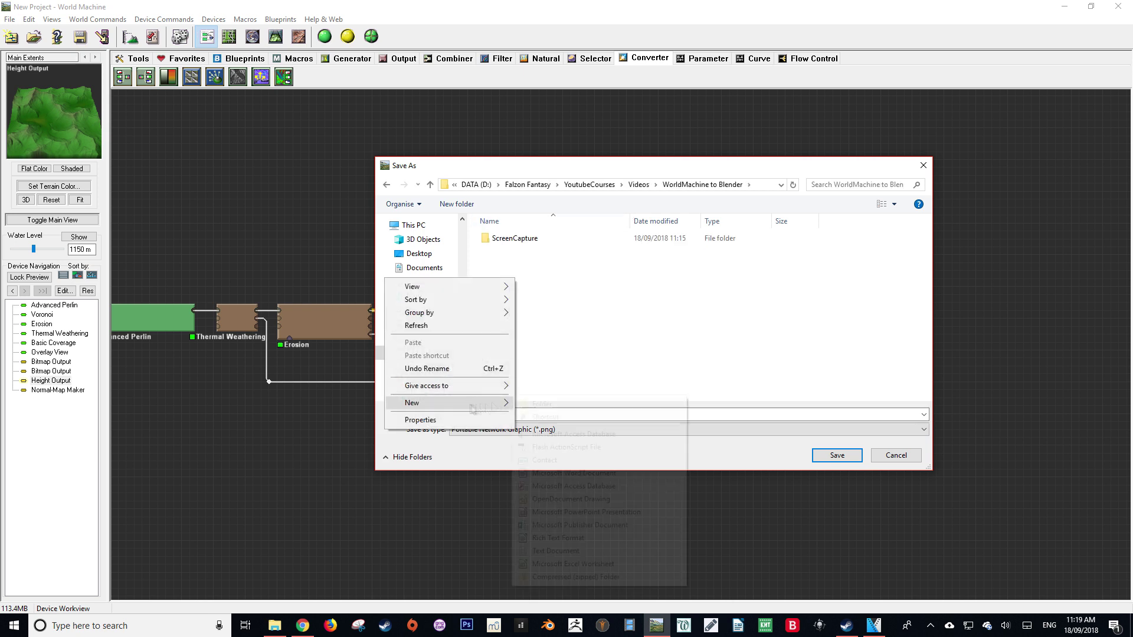
pyautogui.click(545, 402)
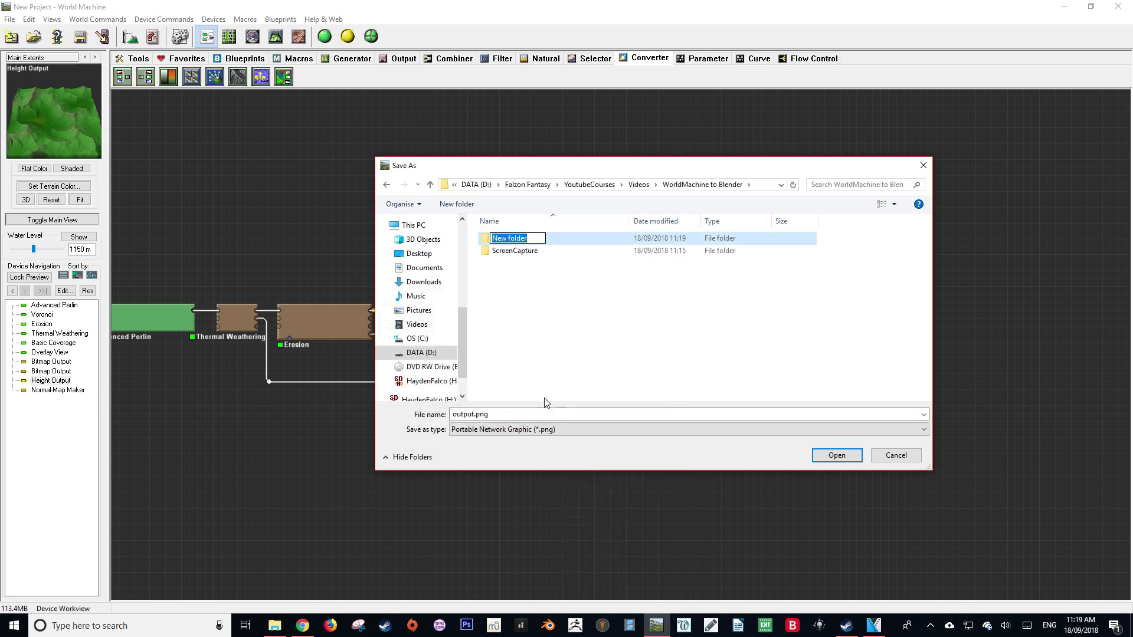
pyautogui.write('Output')
pyautogui.press('Home')
pyautogui.write('Worldmachine')
pyautogui.press('Return')
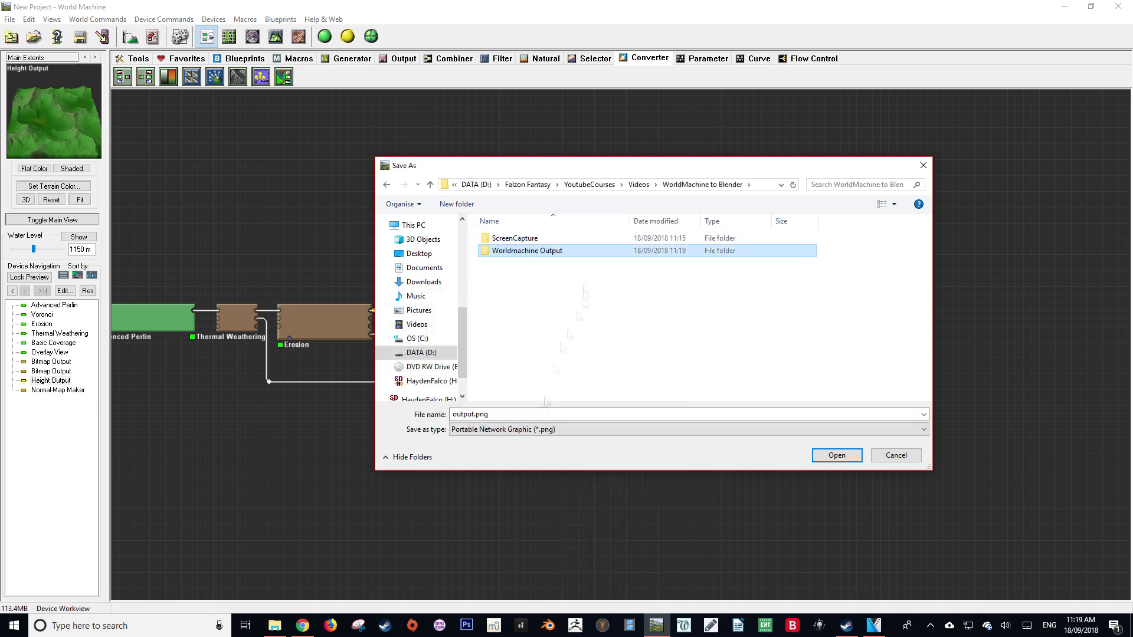
pyautogui.press('Return')
pyautogui.write('height')
pyautogui.press('Return')
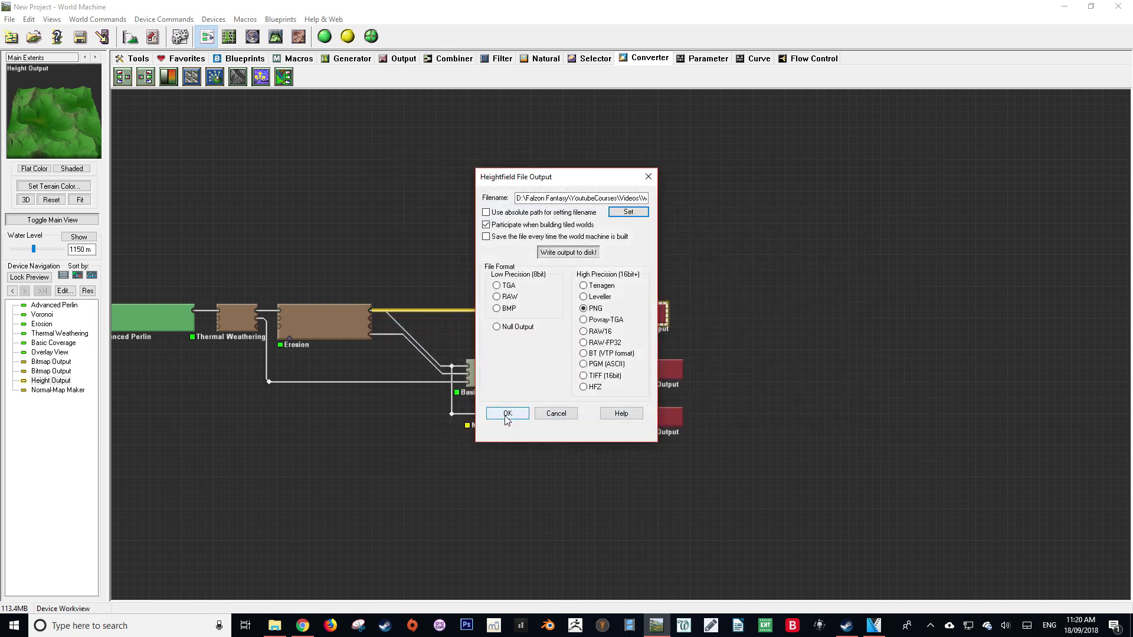
pyautogui.click(505, 414)
# - Make the texture Bitmap Output write a 16-bit PNG named 'deff'
pyautogui.click(659, 371)
pyautogui.doubleClick(659, 374)
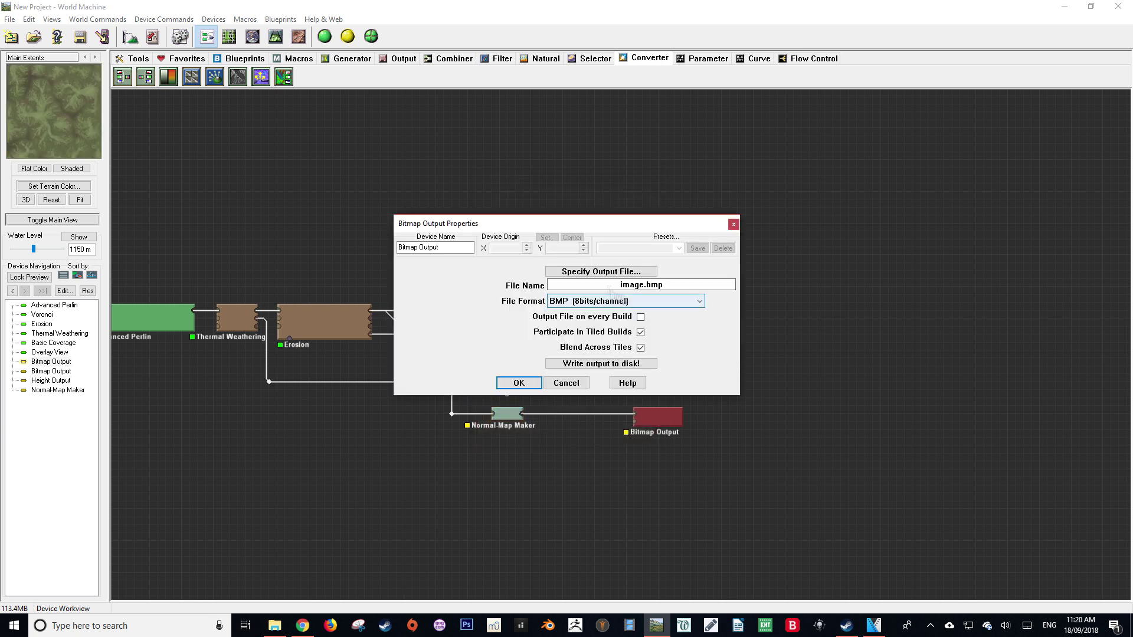
pyautogui.click(637, 301)
pyautogui.click(619, 339)
pyautogui.click(615, 275)
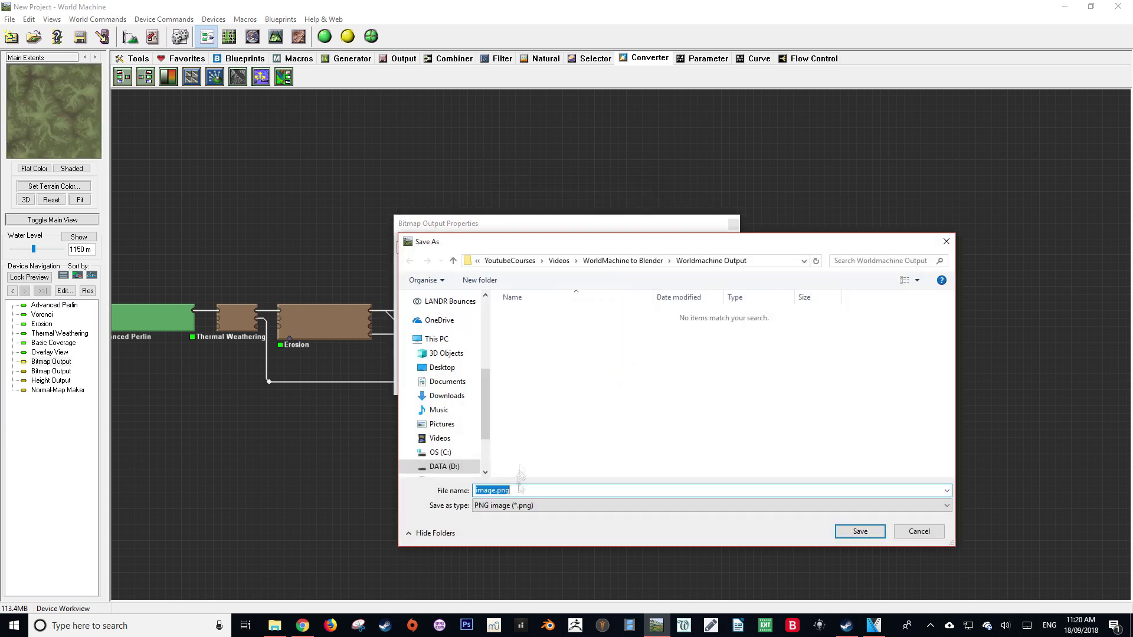
pyautogui.write('deff')
pyautogui.press('Return')
pyautogui.click(518, 383)
# - Set the normal-map Bitmap Output to 16-bit PNG with its save location
pyautogui.doubleClick(658, 417)
pyautogui.click(637, 301)
pyautogui.click(619, 340)
pyautogui.click(600, 272)
pyautogui.press('Return')
pyautogui.press('Return')
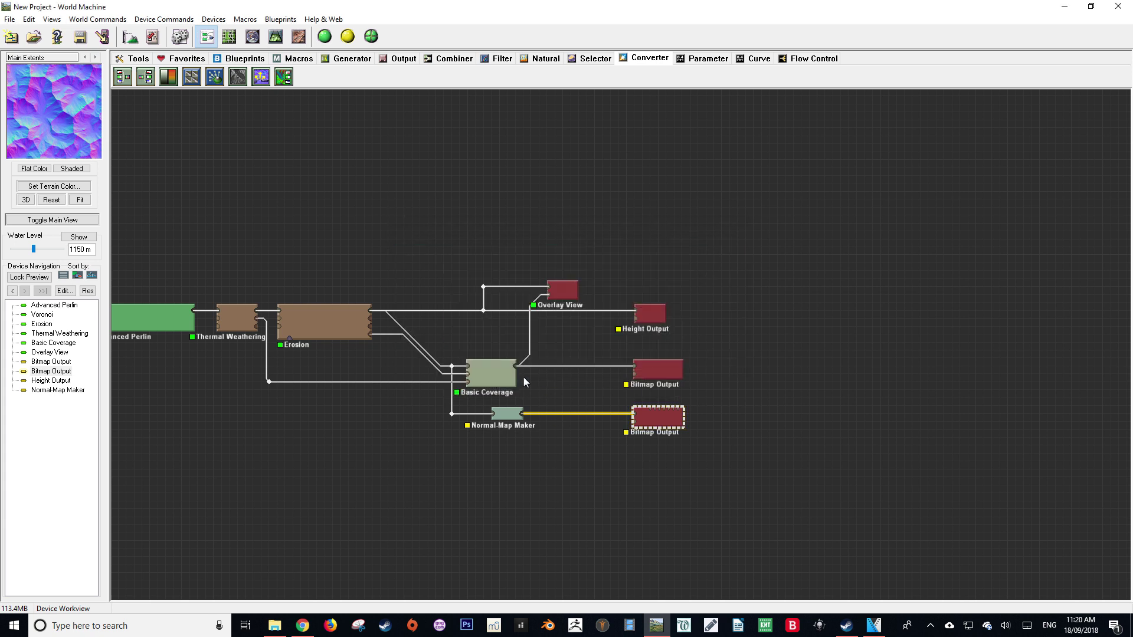
pyautogui.scroll(-1, 229, 235)
pyautogui.scroll(-1, 228, 235)
pyautogui.moveTo(311, 387); pyautogui.dragTo(349, 382)
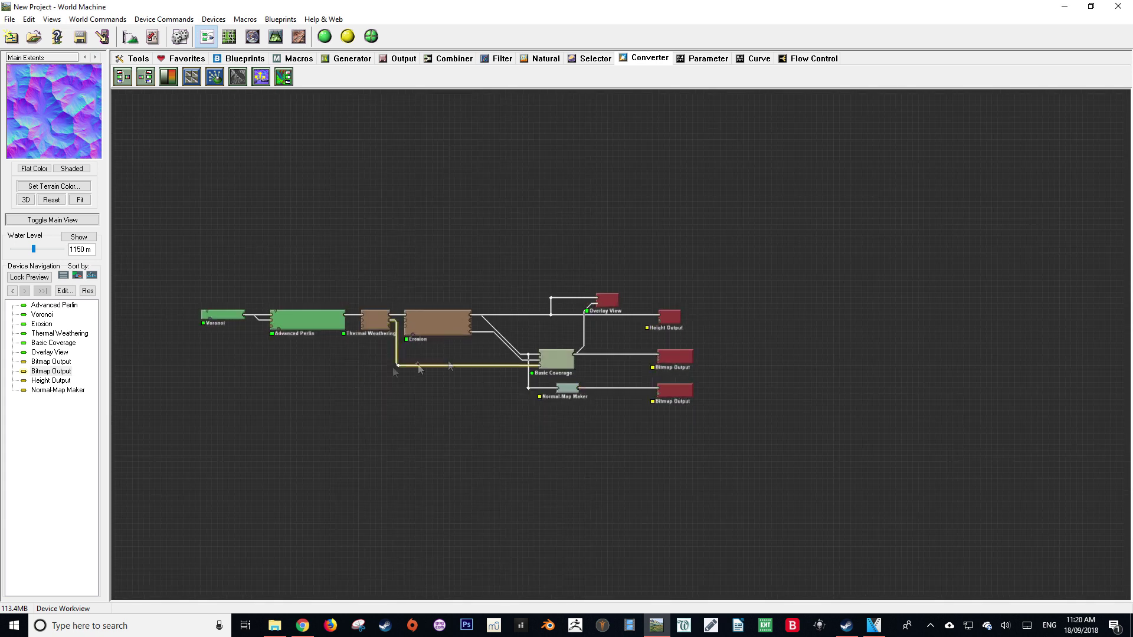
# - Build the terrain, export all outputs, and switch to the Worldmachine Output folder
pyautogui.click(325, 41)
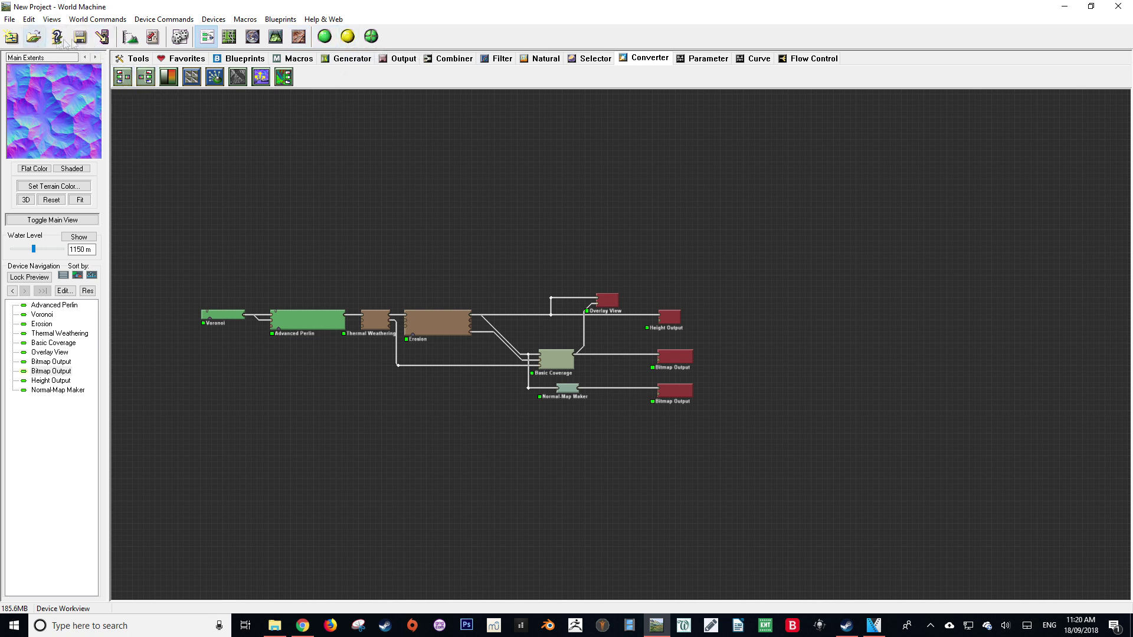
pyautogui.click(102, 37)
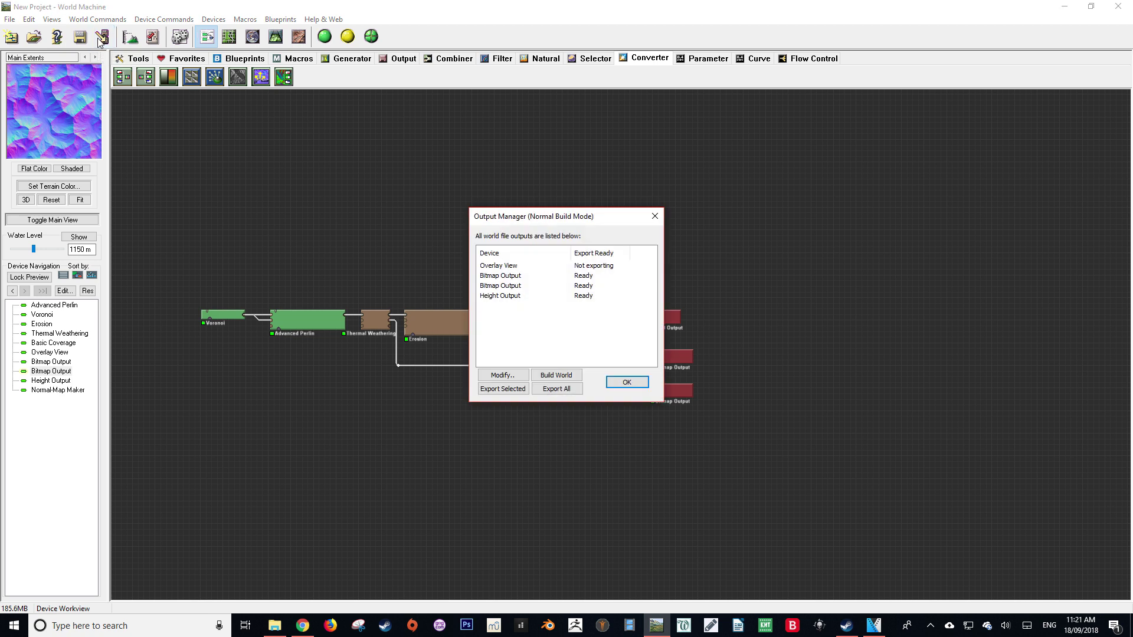
pyautogui.moveTo(539, 217); pyautogui.dragTo(249, 113)
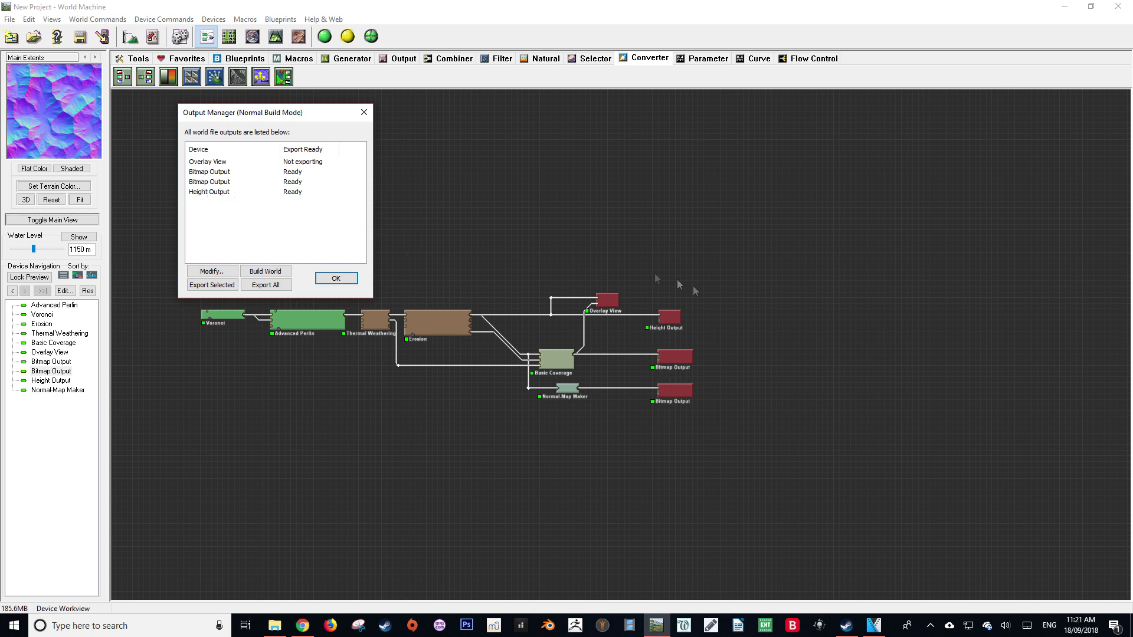
pyautogui.click(277, 286)
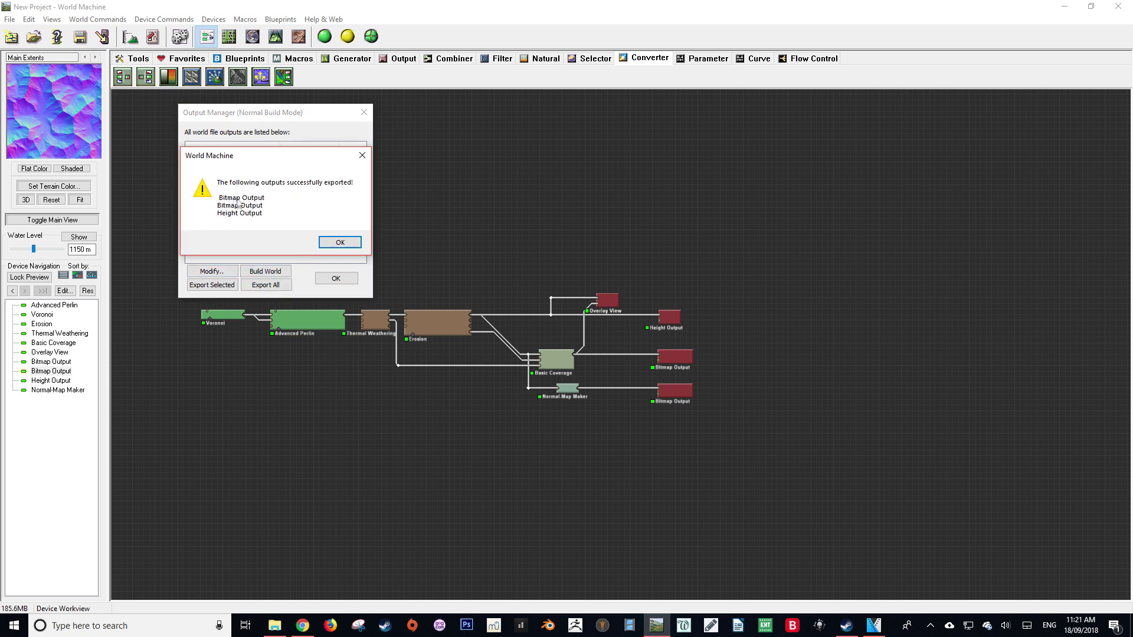
pyautogui.click(341, 242)
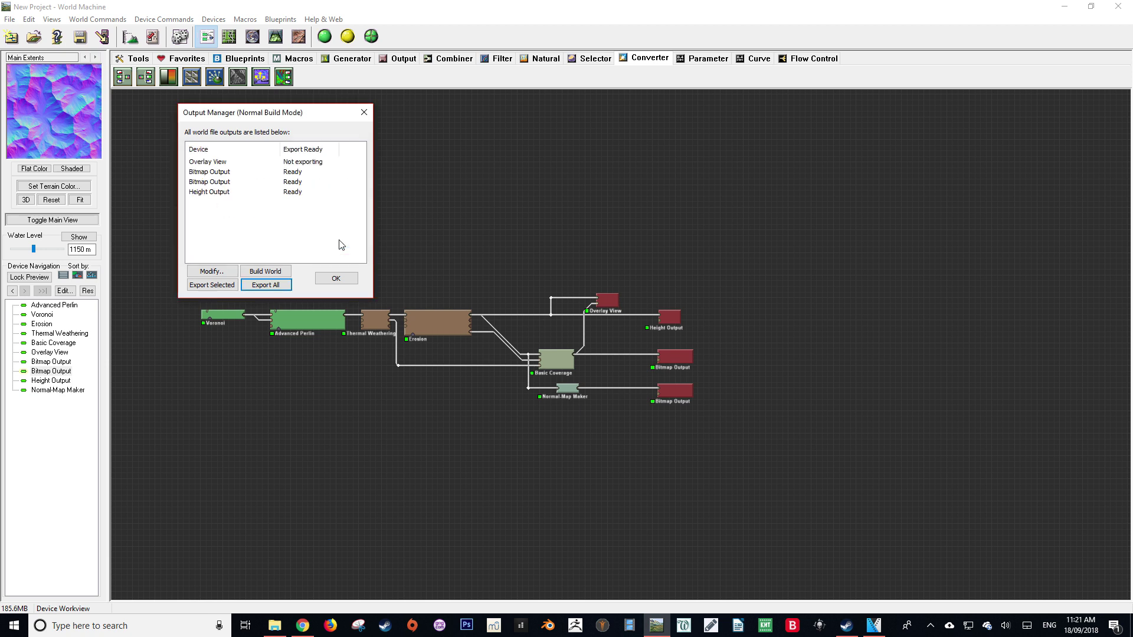
pyautogui.click(346, 279)
pyautogui.hotkey('alt', 'Tab')
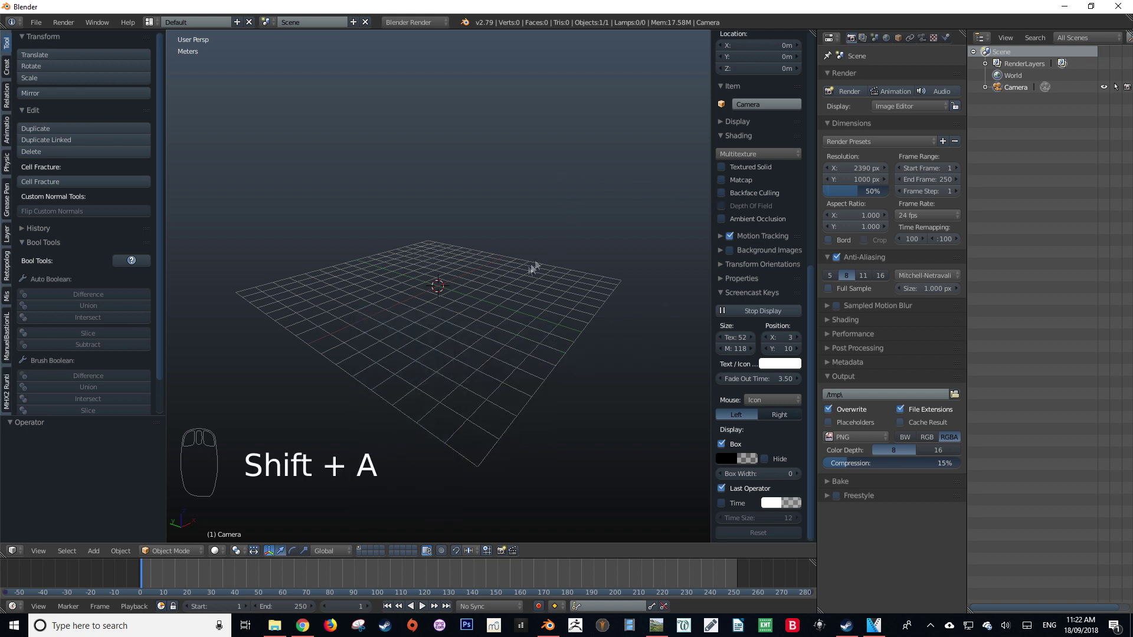
# - Add a plane, scale it by 8, and enter Edit Mode on its mesh
pyautogui.hotkey('shift', 'a')
pyautogui.moveTo(491, 260)
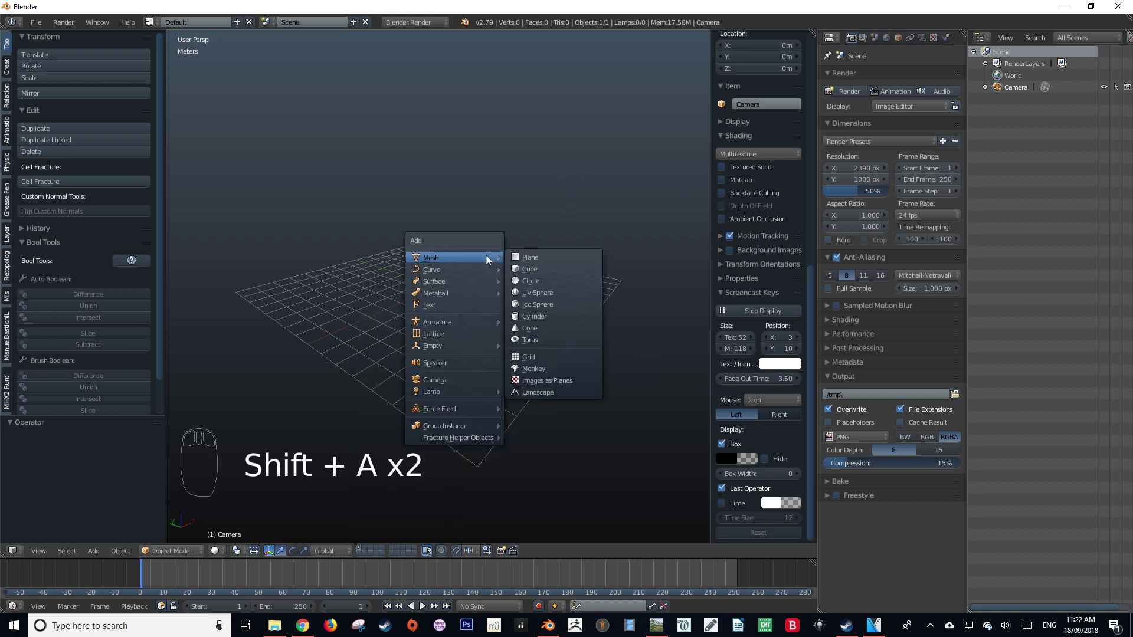
pyautogui.click(537, 255)
pyautogui.moveTo(530, 271); pyautogui.dragTo(397, 323, button='middle')
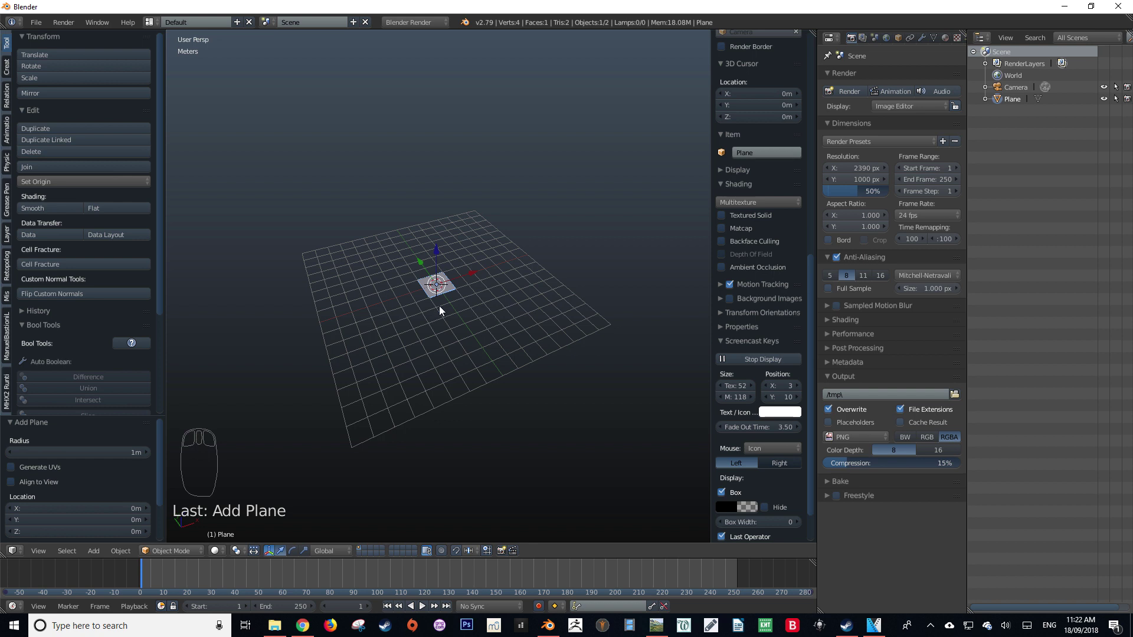
pyautogui.press('s')
pyautogui.press('8')
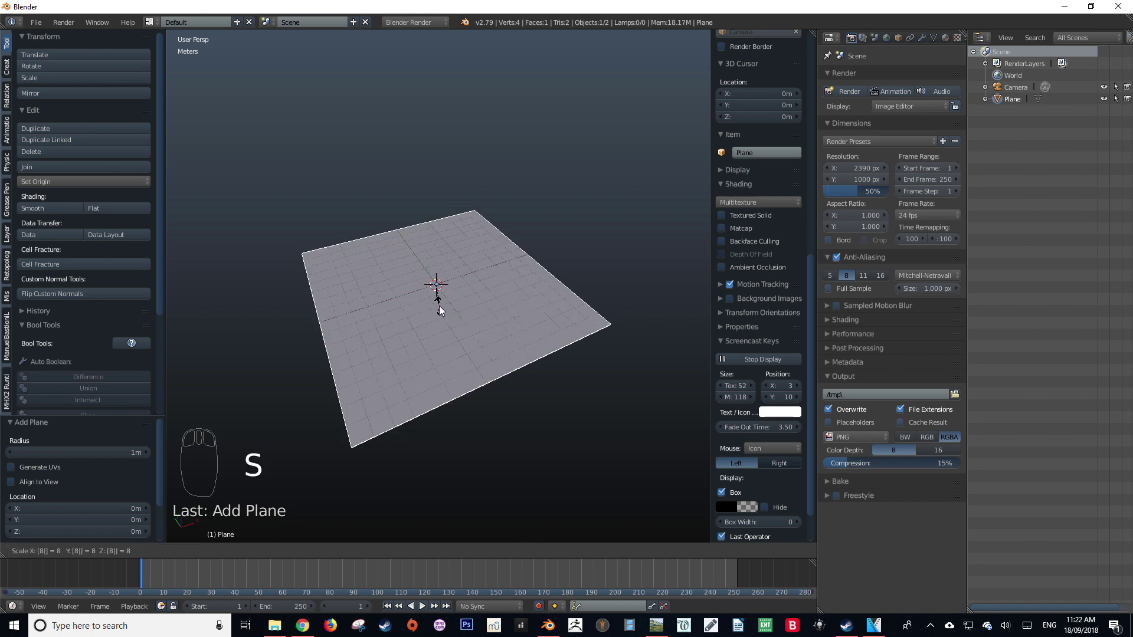
pyautogui.click(439, 308)
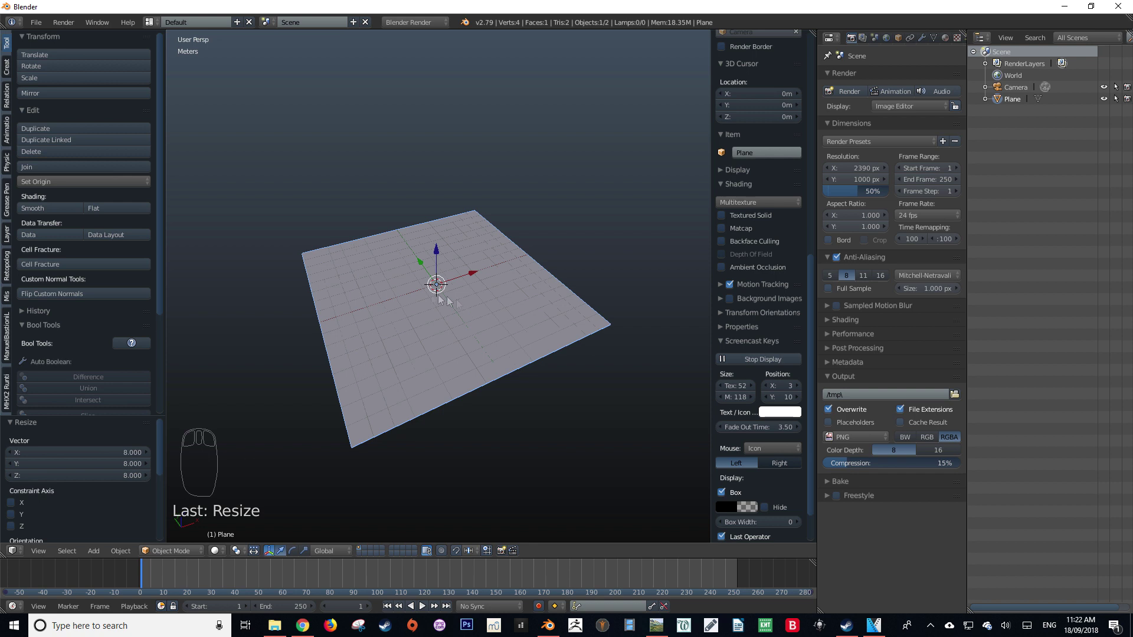
pyautogui.moveTo(440, 308); pyautogui.dragTo(501, 329, button='middle')
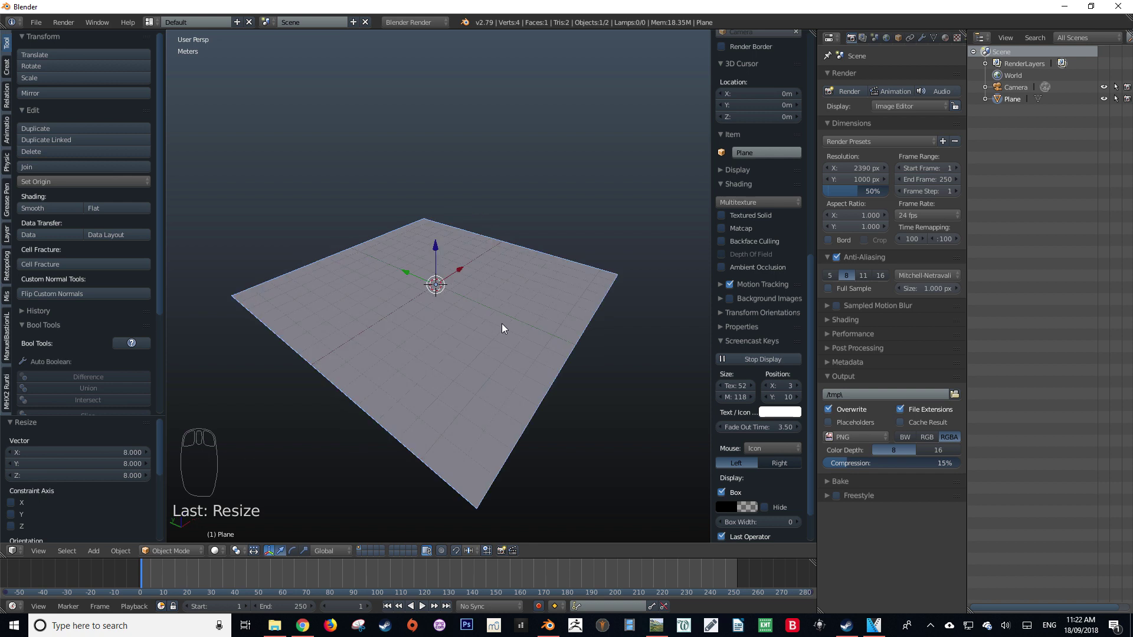
pyautogui.press('Tab')
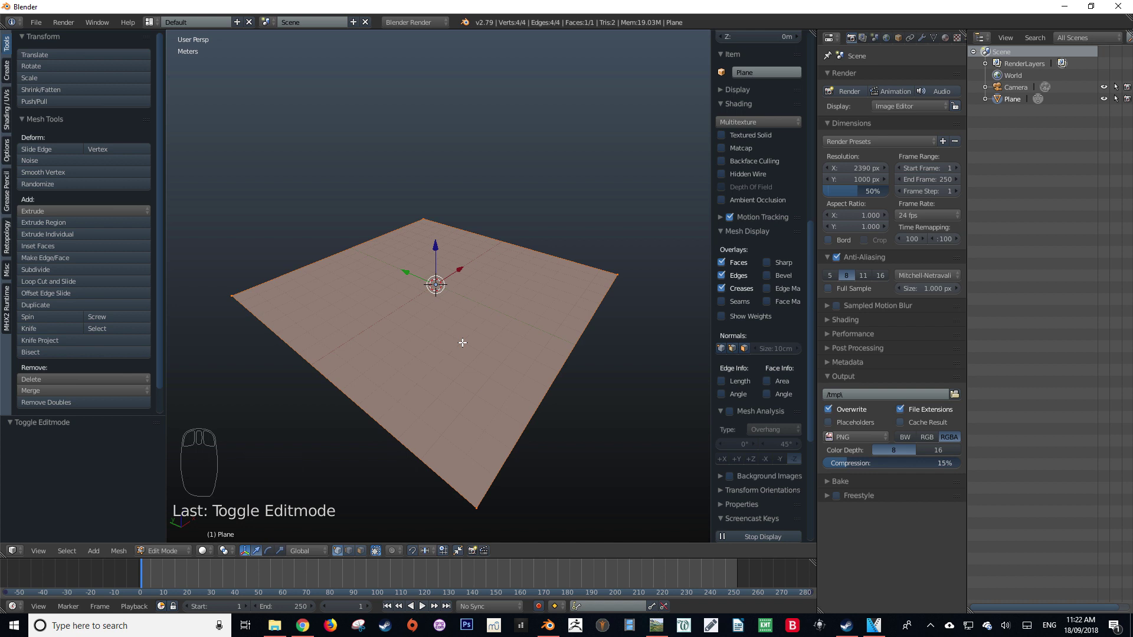
# - Subdivide the plane into a 5×5 grid of faces
pyautogui.press('w')
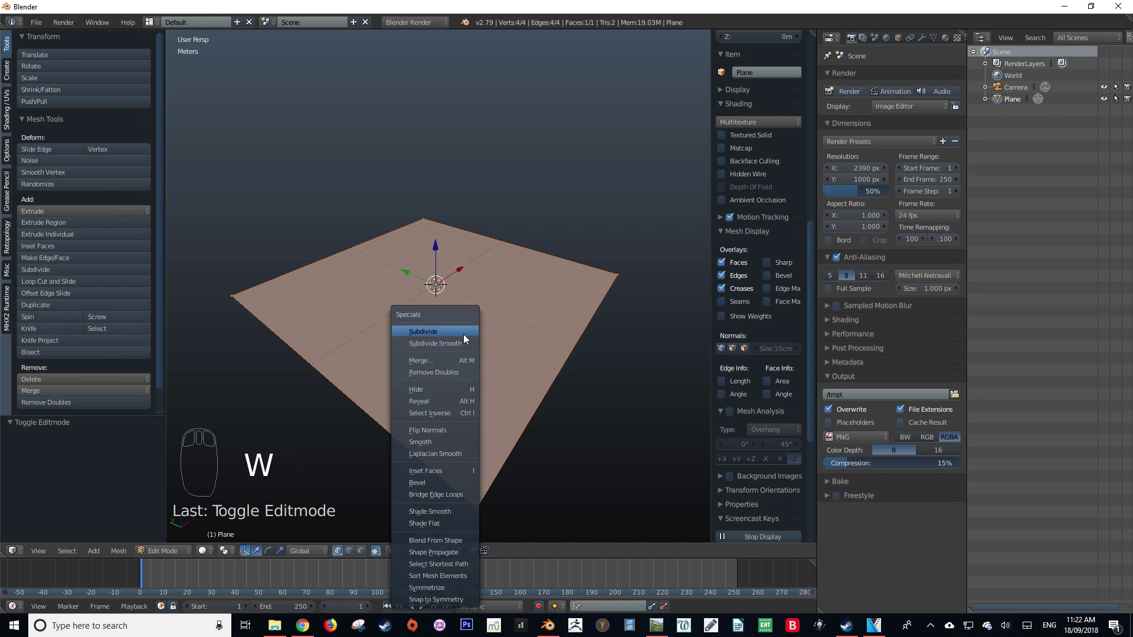
pyautogui.click(464, 336)
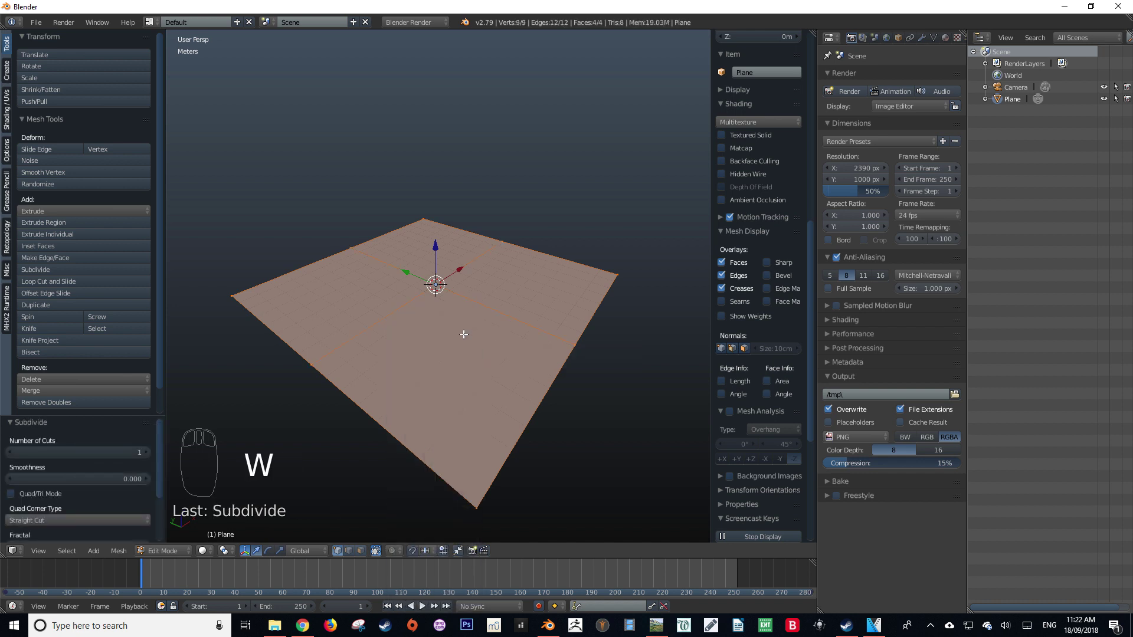
pyautogui.click(145, 451)
pyautogui.press('Tab')
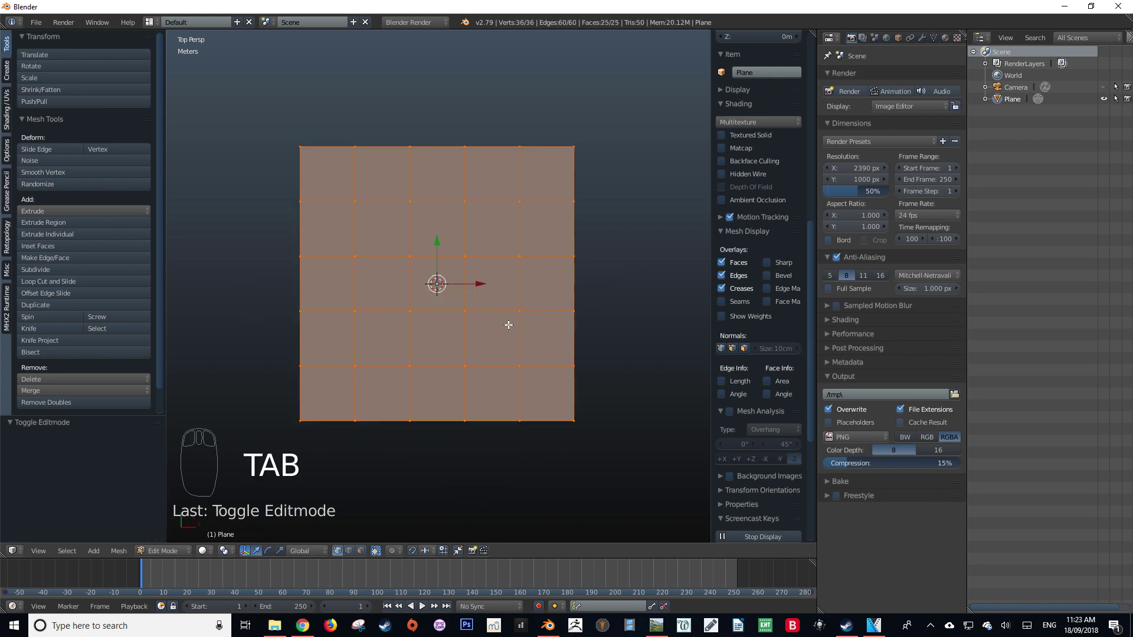
# - Select all and UV-project from view, scaled to bounds
pyautogui.press('u')
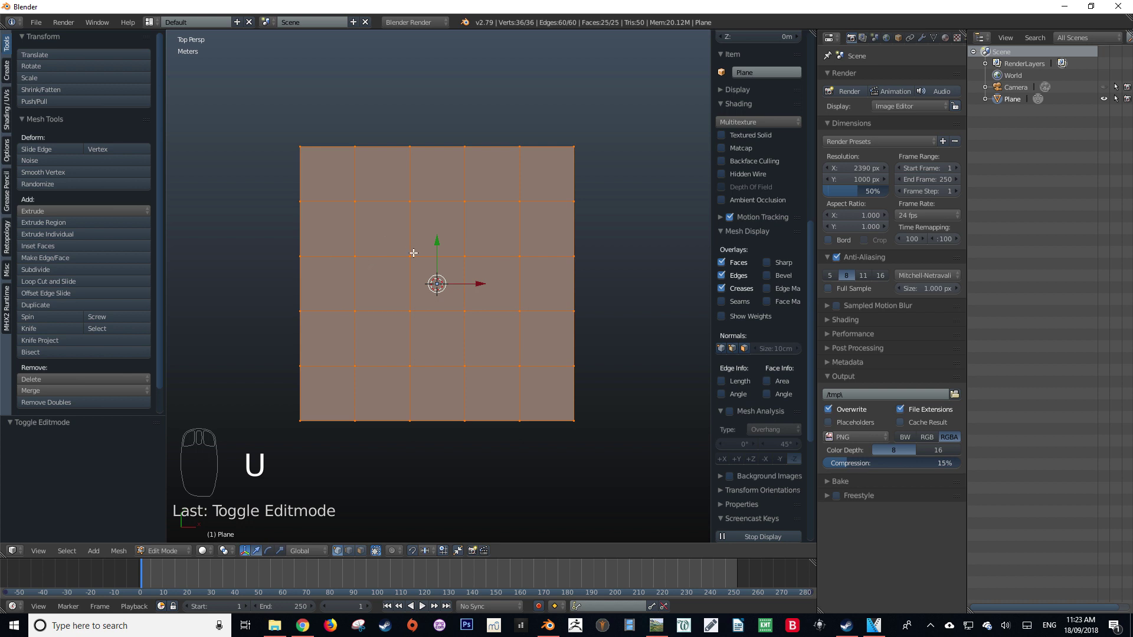
pyautogui.press('a')
pyautogui.press('a')
pyautogui.press('u')
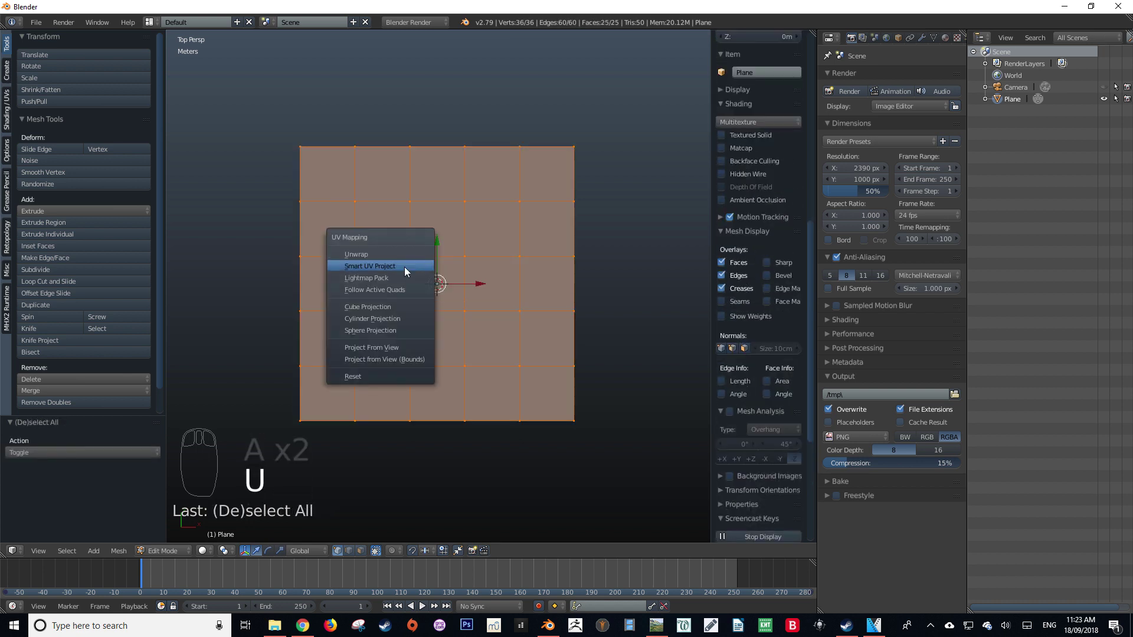
pyautogui.click(388, 360)
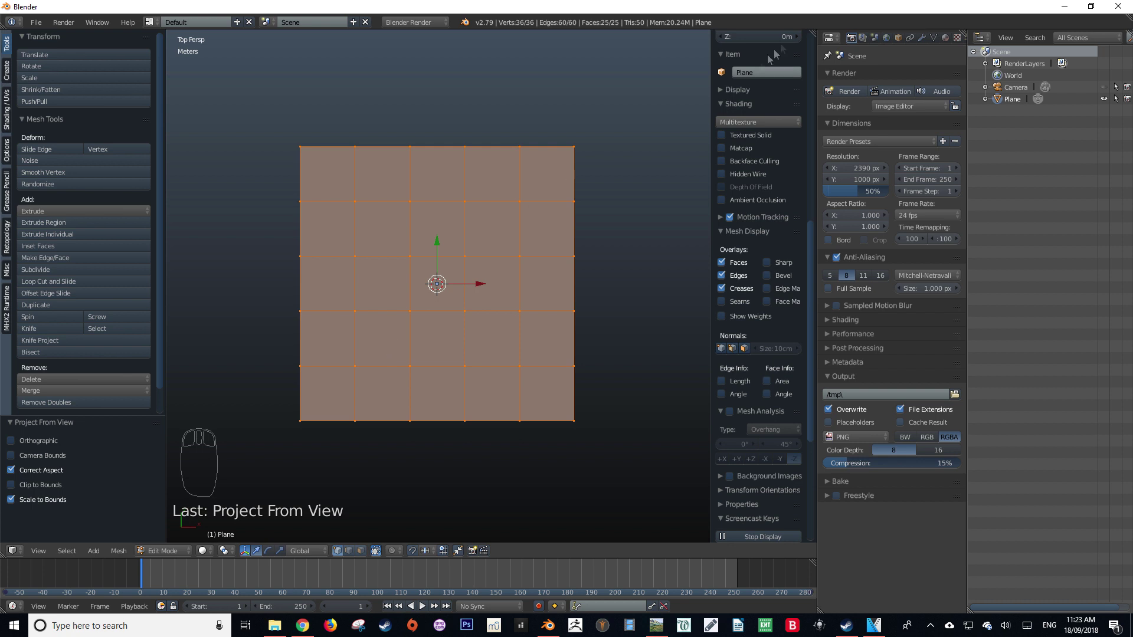
# - Split the view, turn the right area into a UV/Image Editor, and load height.png
pyautogui.moveTo(812, 38); pyautogui.dragTo(504, 266)
pyautogui.press('t')
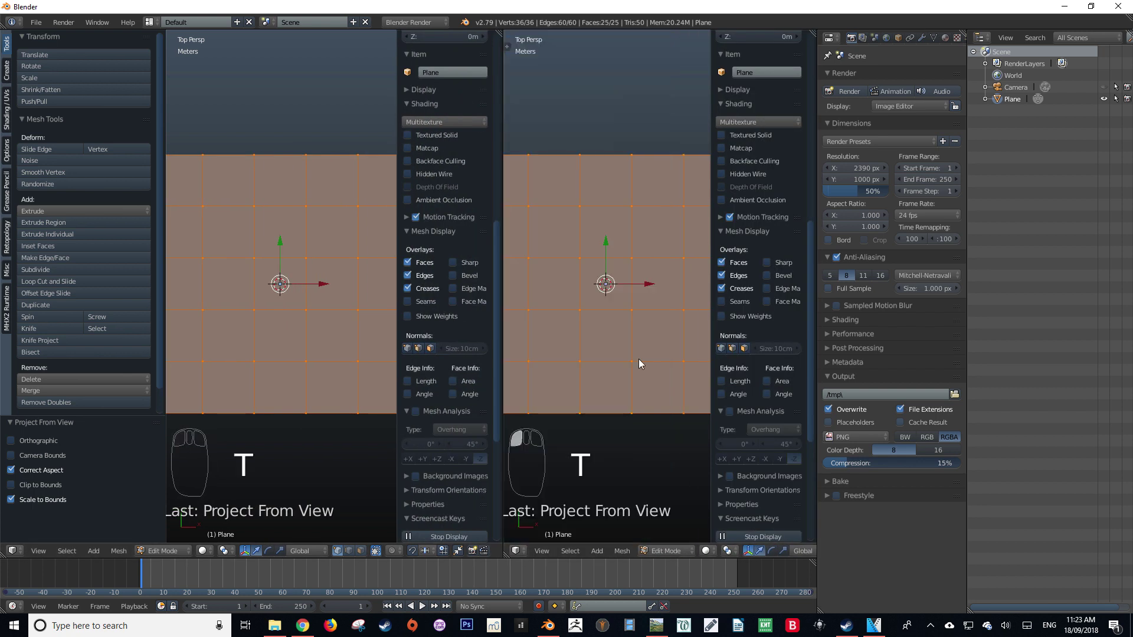
pyautogui.press('n')
pyautogui.click(515, 550)
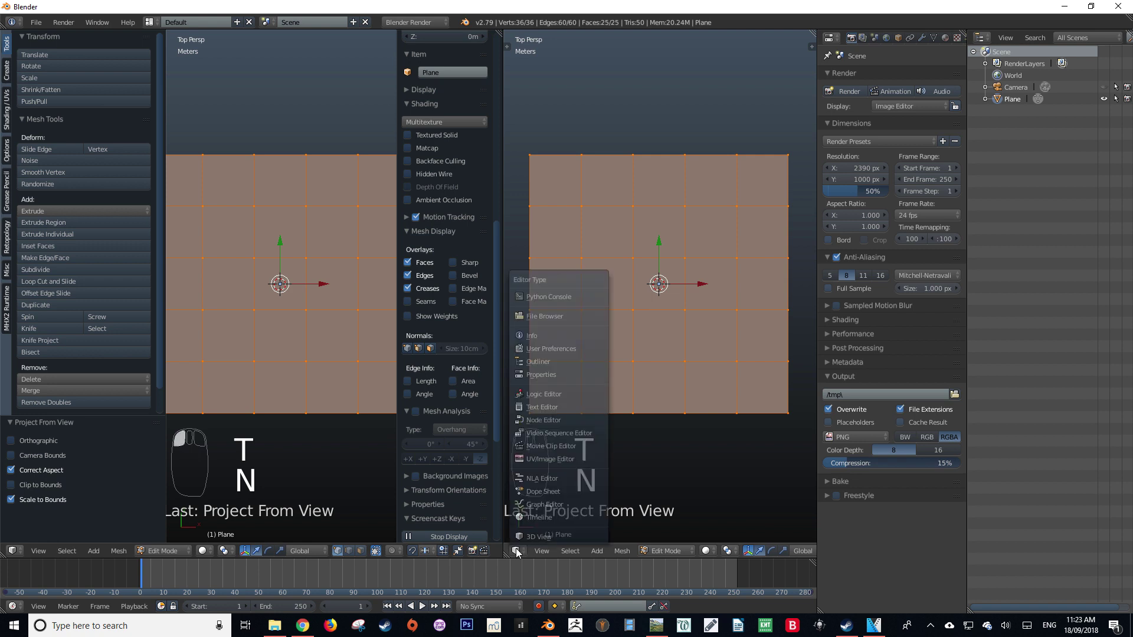
pyautogui.click(549, 459)
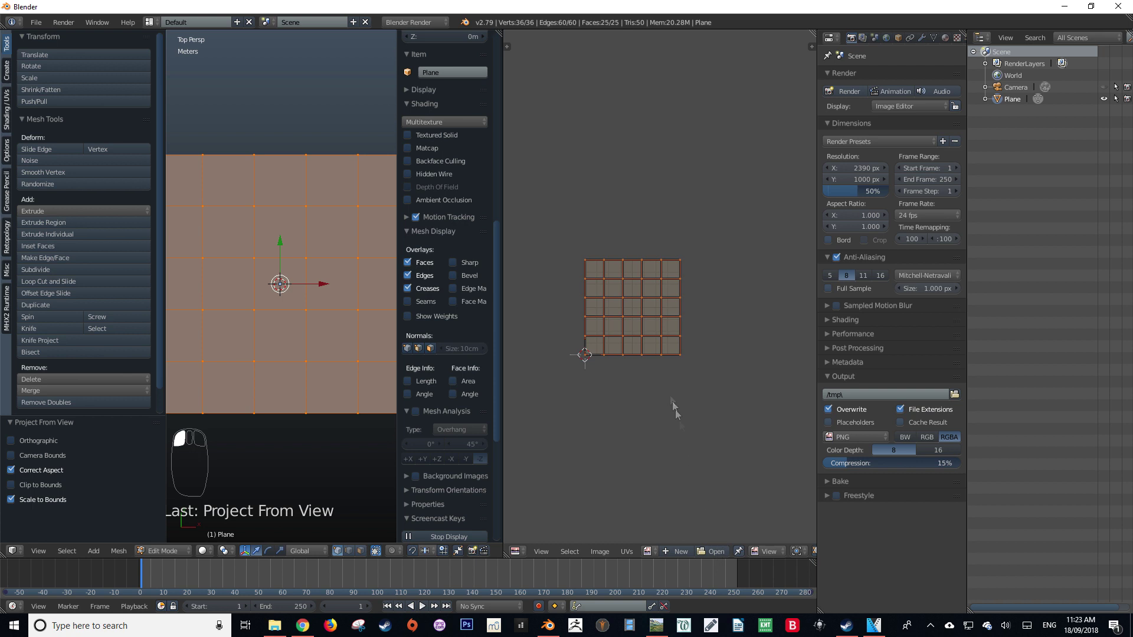
pyautogui.scroll(5, 633, 314)
pyautogui.moveTo(632, 314); pyautogui.dragTo(698, 293, button='middle')
pyautogui.scroll(-2, 698, 294)
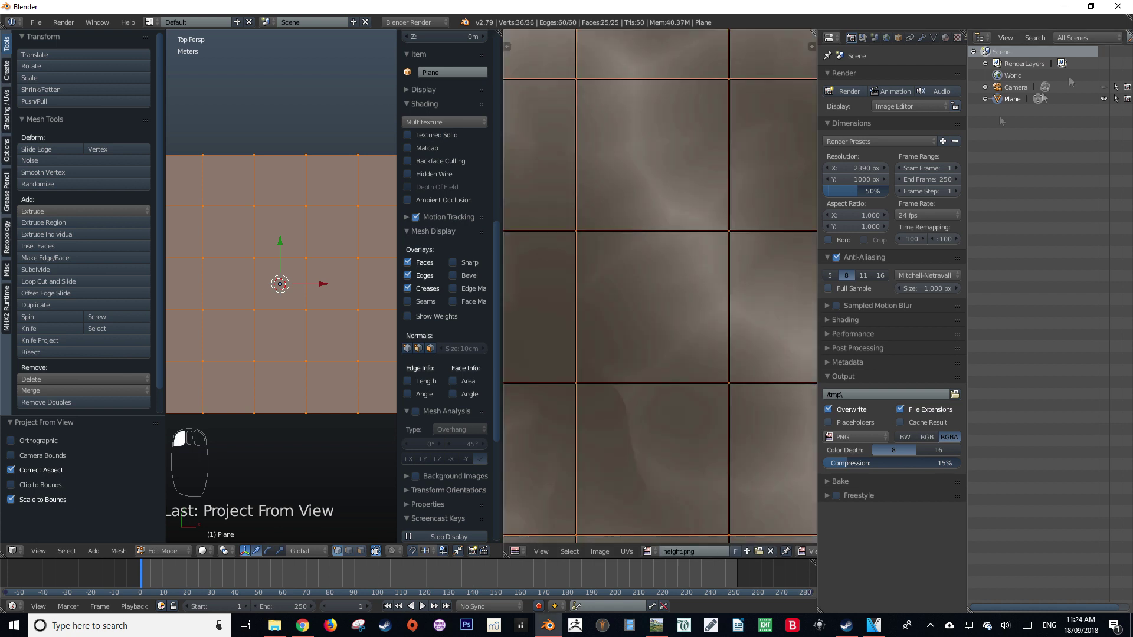
pyautogui.scroll(-4, 661, 318)
pyautogui.scroll(1, 639, 235)
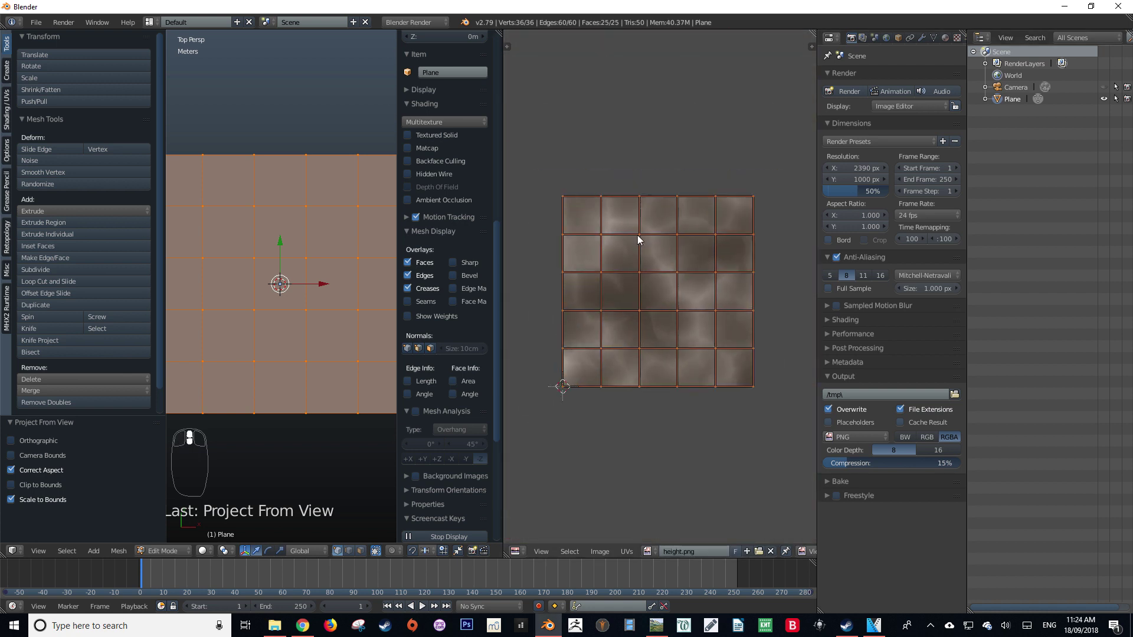
# - Return the plane to Object Mode and merge the image editor back into the 3D view
pyautogui.press('Tab')
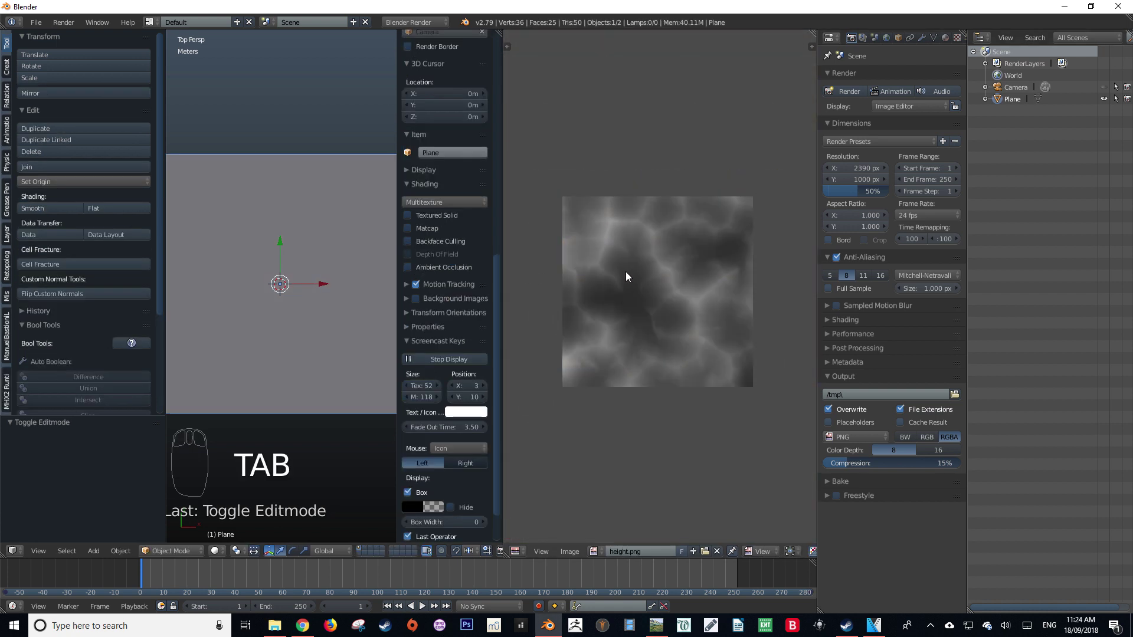
pyautogui.moveTo(317, 299); pyautogui.dragTo(321, 268, button='middle')
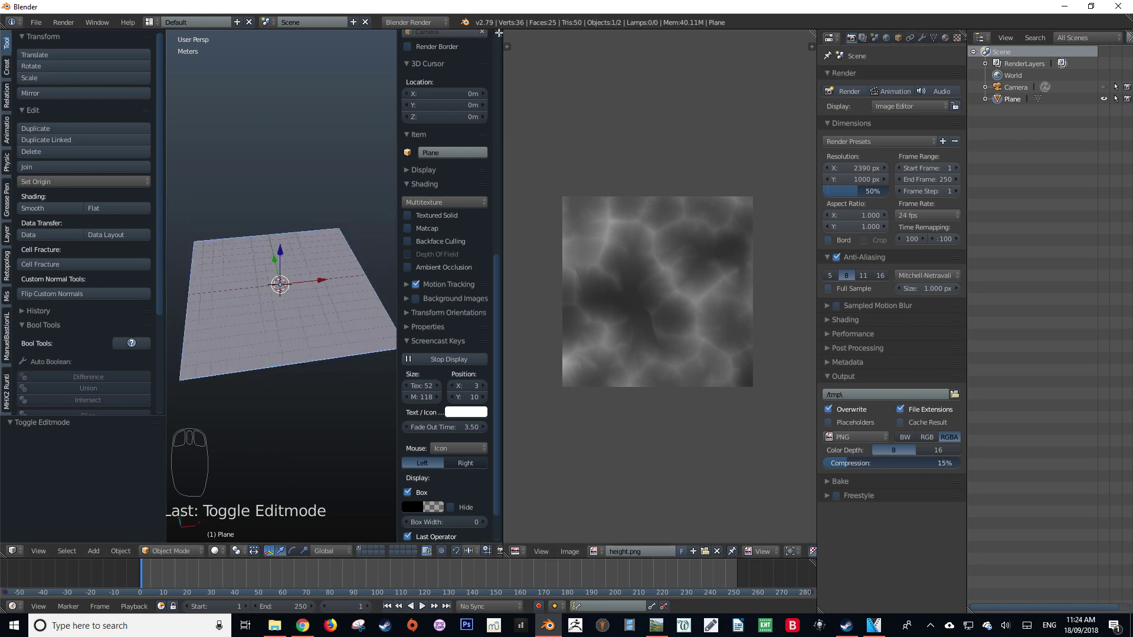
pyautogui.moveTo(500, 32); pyautogui.dragTo(537, 43)
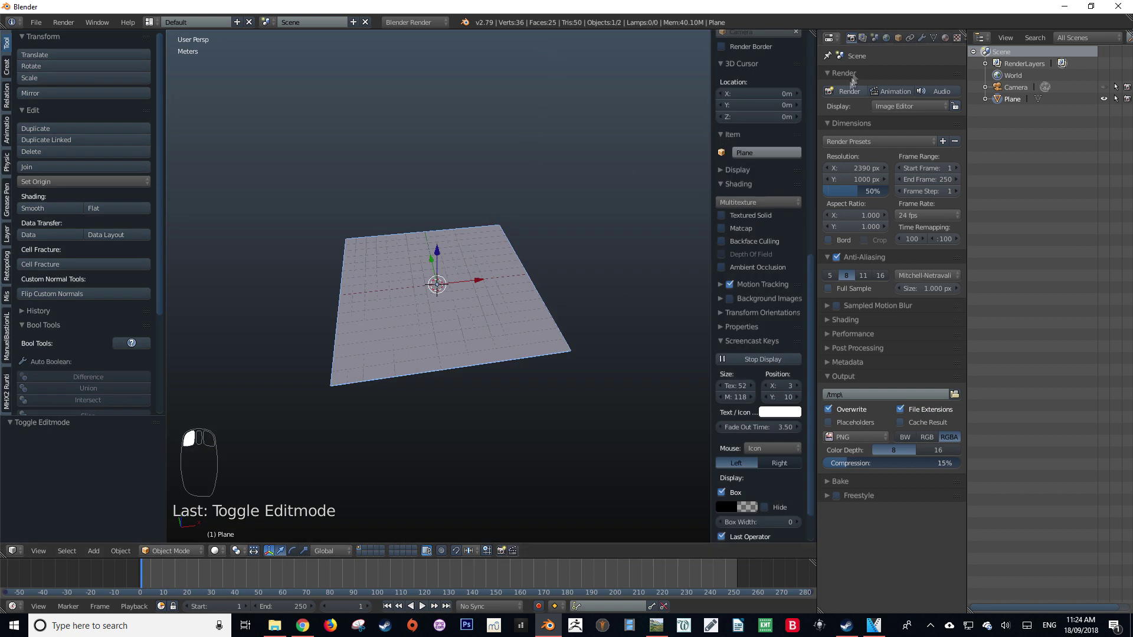
# - Add a Simple Subdivision Surface modifier to the plane
pyautogui.click(922, 38)
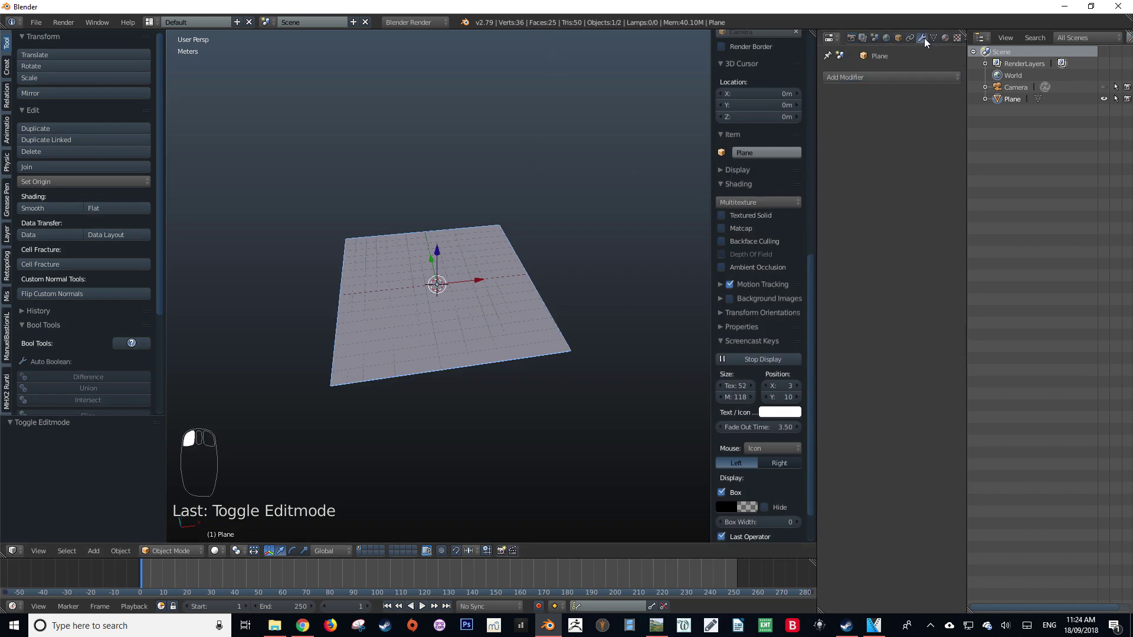
pyautogui.click(883, 74)
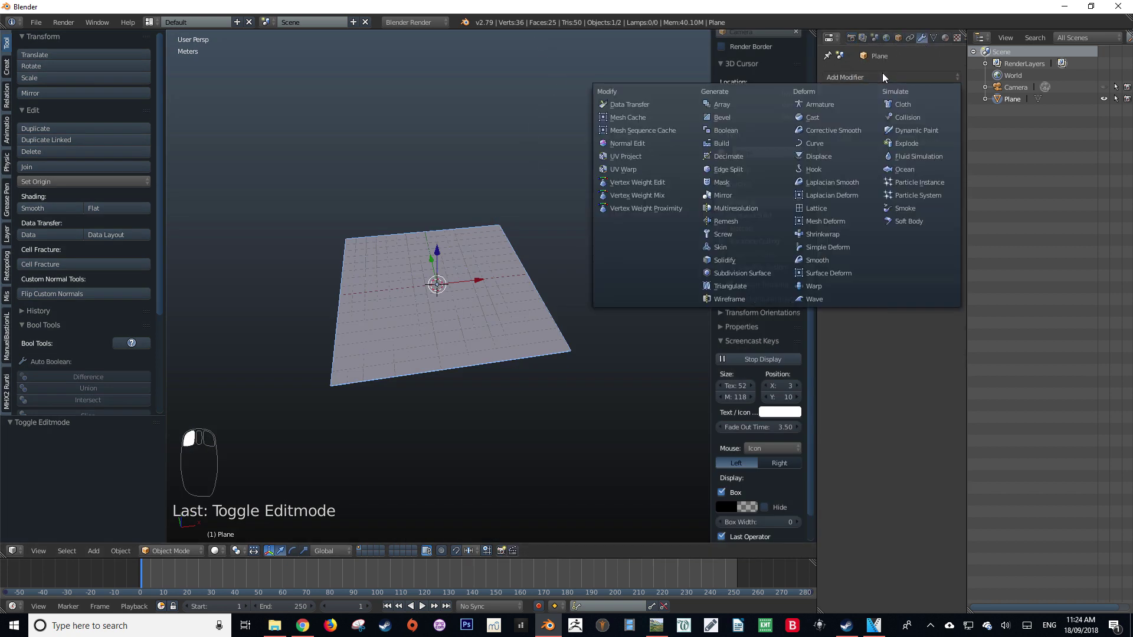
pyautogui.click(755, 271)
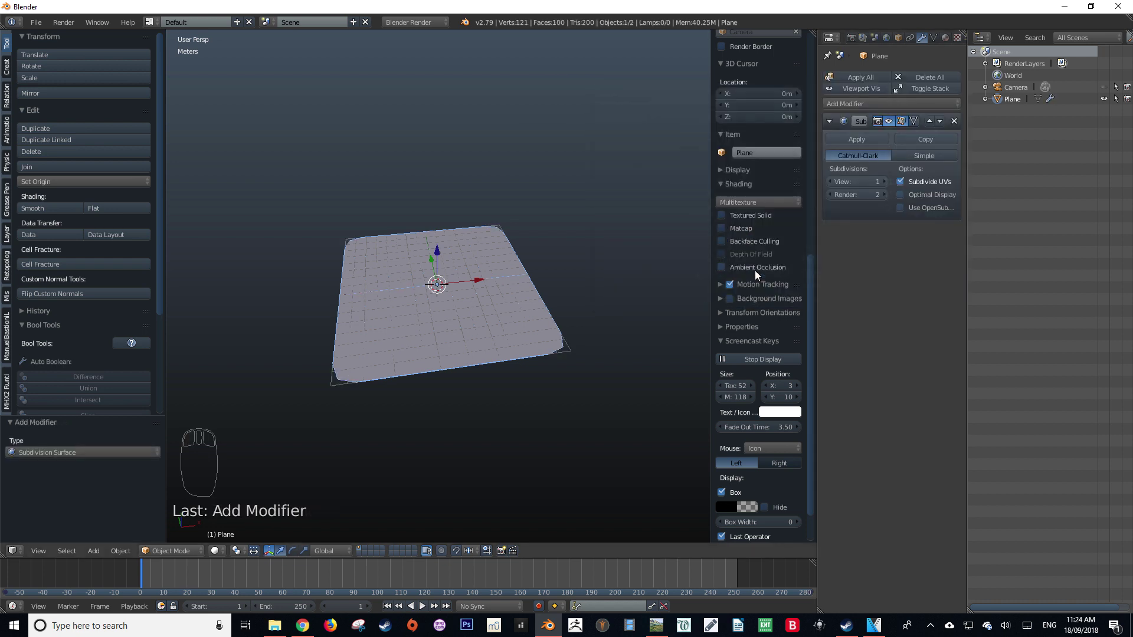
pyautogui.click(908, 155)
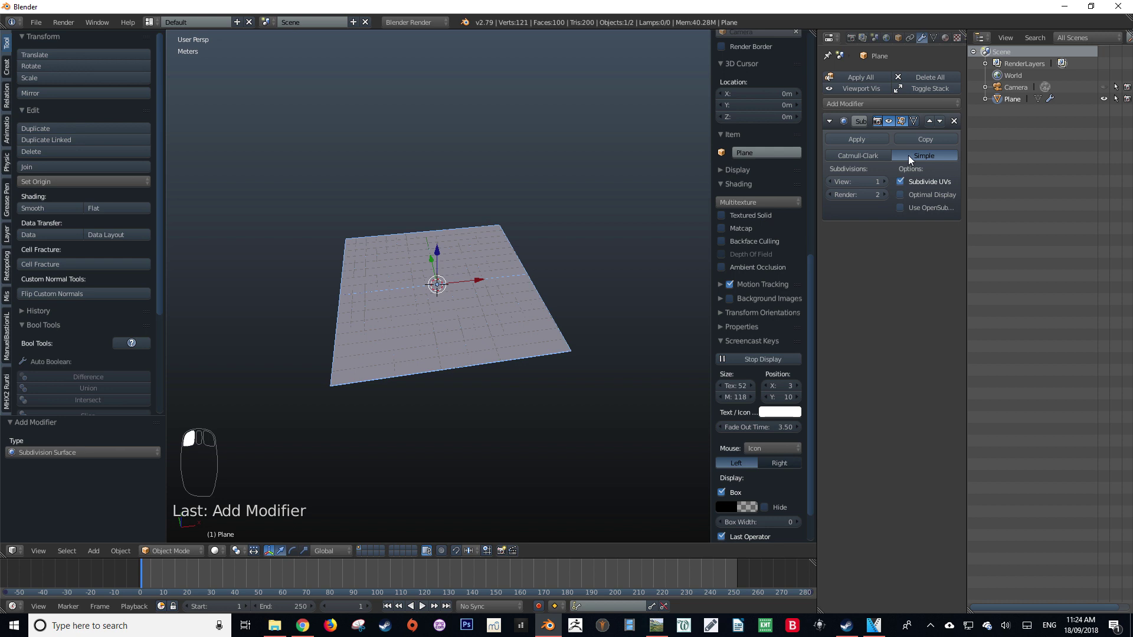
# - Add a Displace modifier with a new texture named 'Height'
pyautogui.click(877, 104)
pyautogui.click(818, 179)
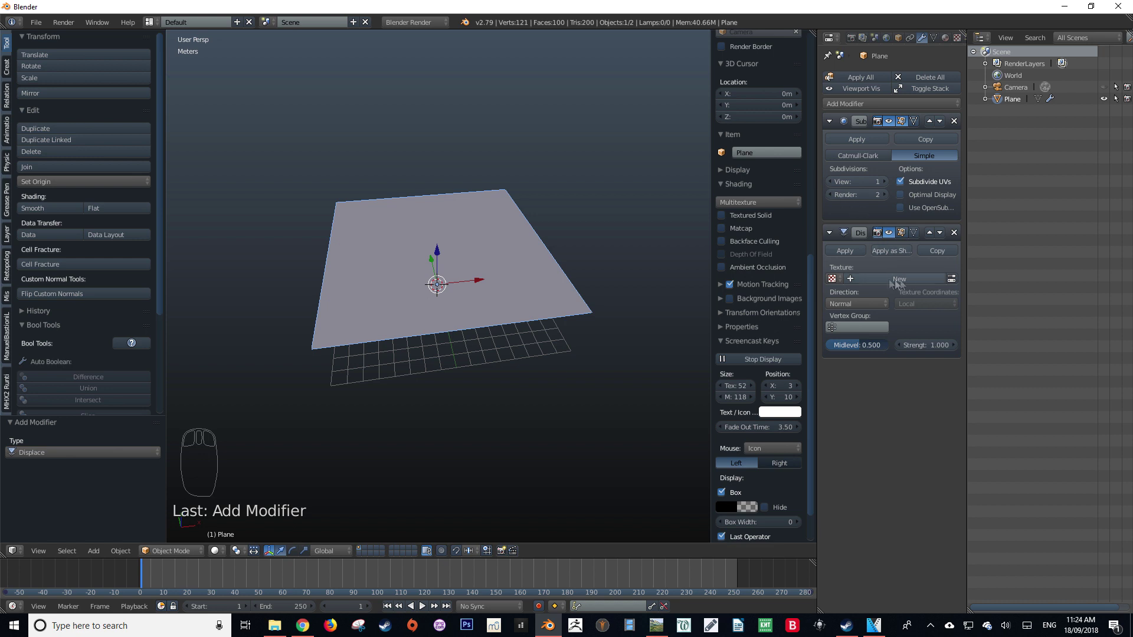
pyautogui.click(883, 282)
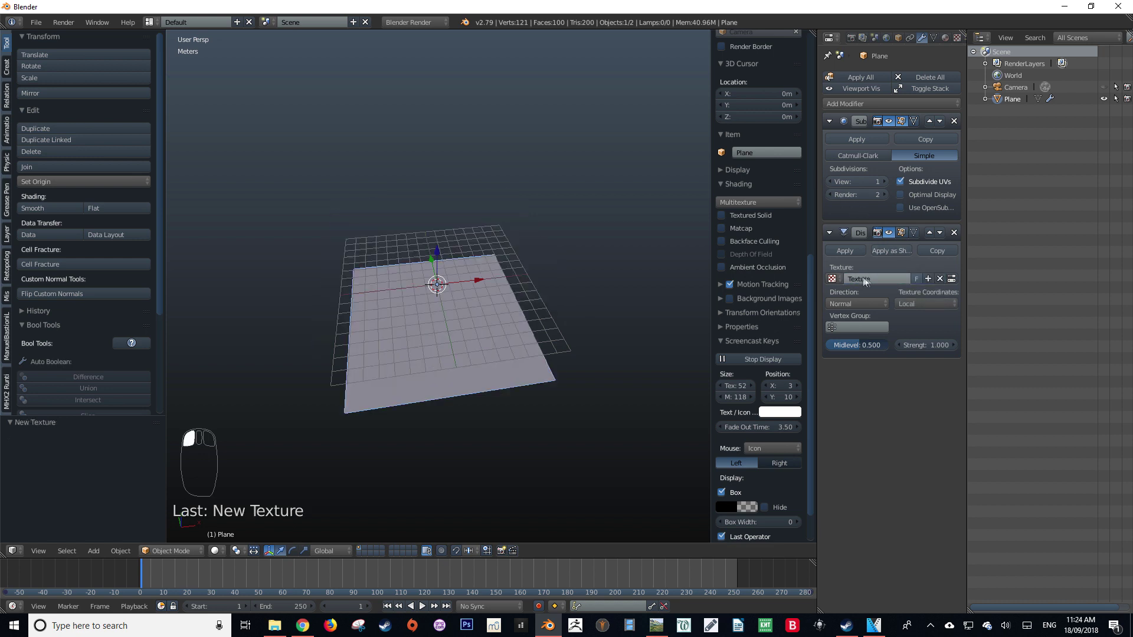
pyautogui.click(862, 278)
pyautogui.write('Height')
pyautogui.press('Return')
# - Assign height.png as the image of the Height texture
pyautogui.click(945, 38)
pyautogui.click(957, 38)
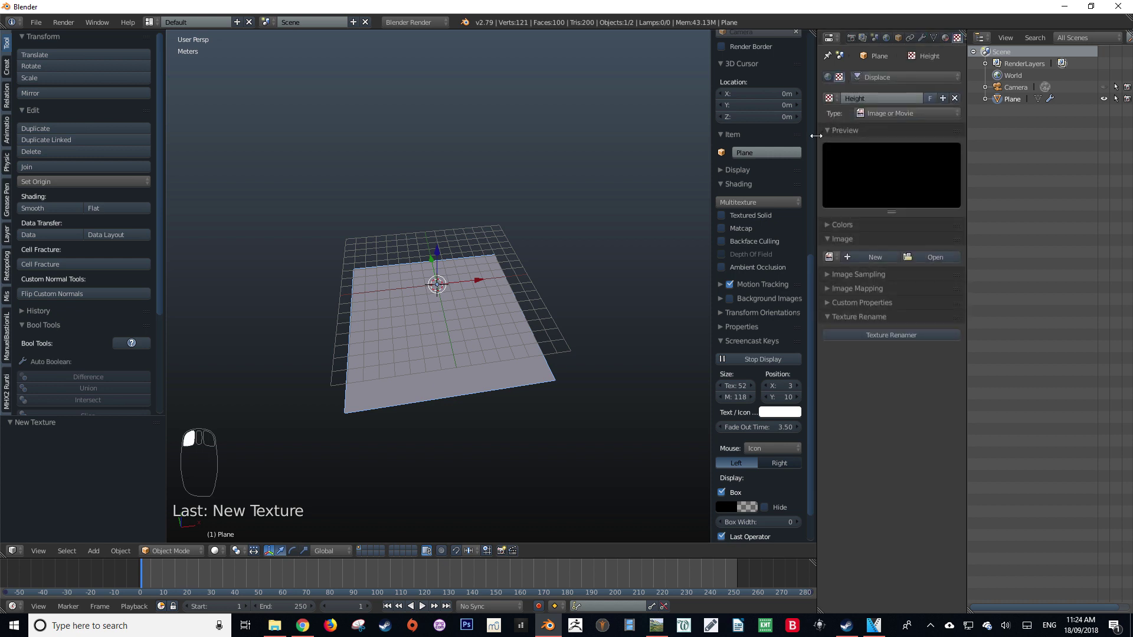
pyautogui.moveTo(817, 141); pyautogui.dragTo(740, 177)
pyautogui.click(753, 257)
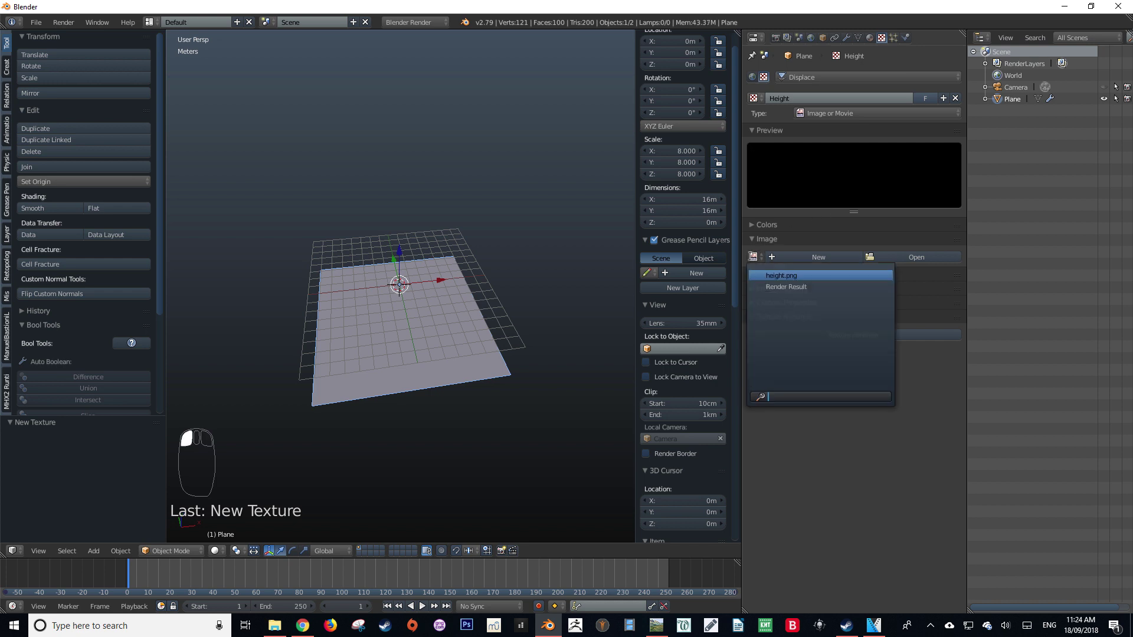
pyautogui.click(775, 274)
pyautogui.scroll(2, 442, 371)
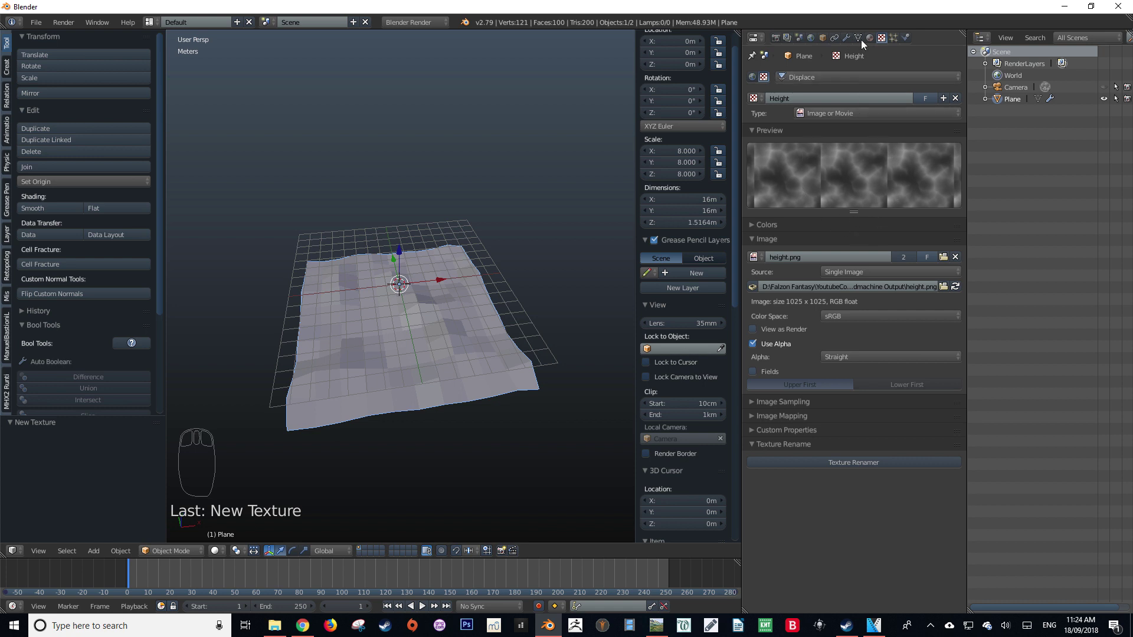
# - Set Displace midlevel to 0 and Subsurf to 5 view, 6 render levels, then orbit the terrain
pyautogui.click(846, 37)
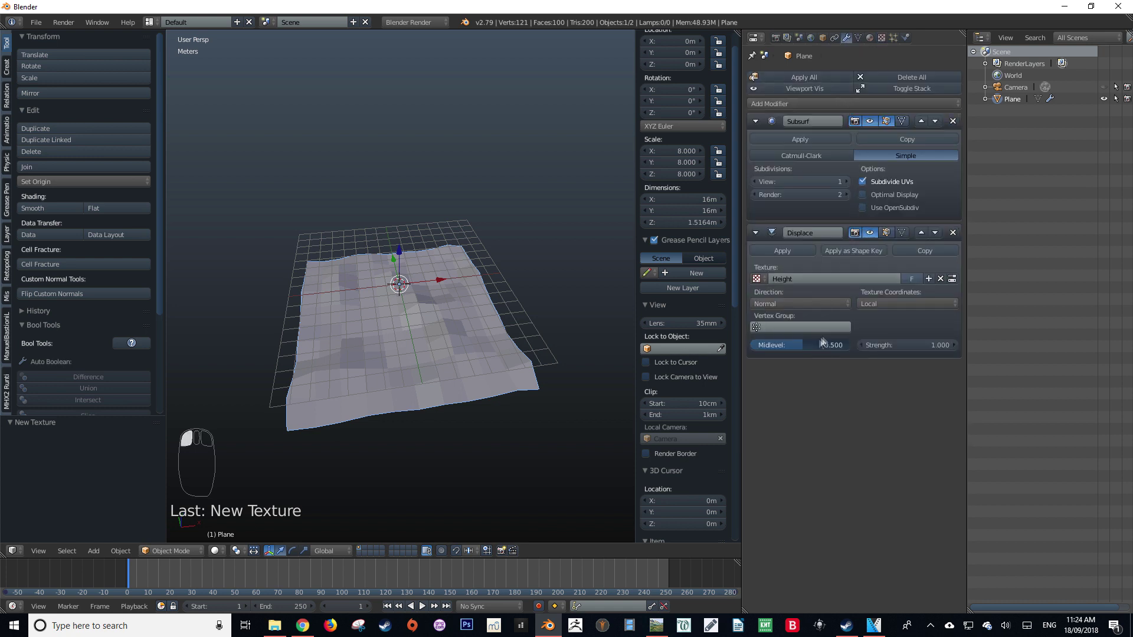
pyautogui.moveTo(796, 346); pyautogui.dragTo(744, 346)
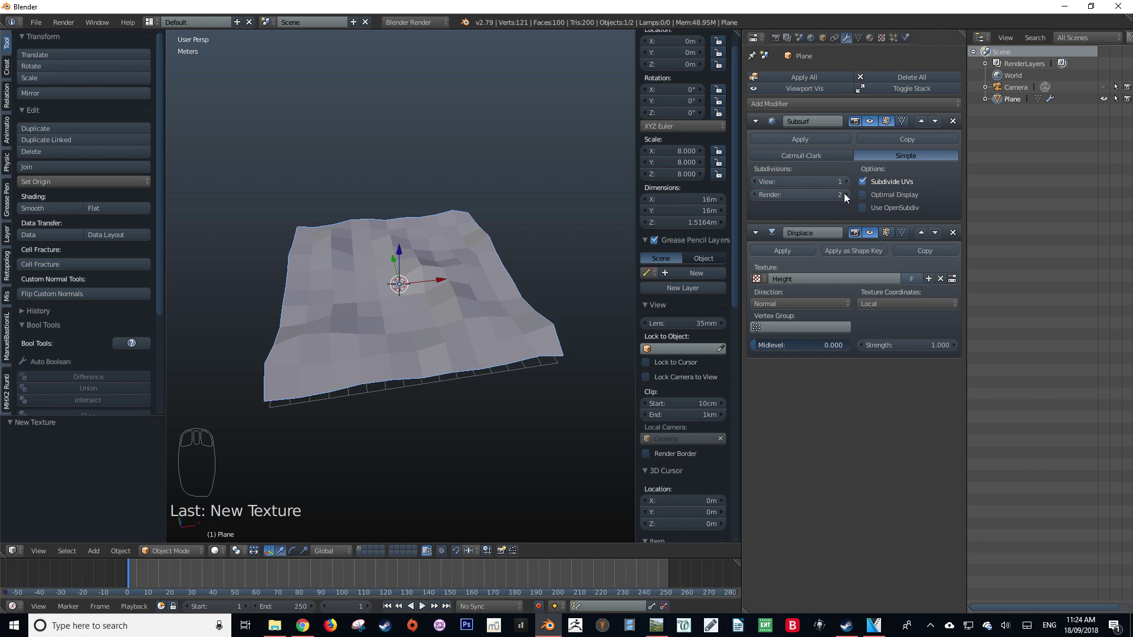
pyautogui.moveTo(838, 181); pyautogui.dragTo(857, 195)
pyautogui.moveTo(419, 317); pyautogui.dragTo(274, 384, button='middle')
pyautogui.scroll(5, 399, 326)
pyautogui.scroll(-5, 444, 372)
pyautogui.moveTo(360, 298); pyautogui.dragTo(444, 279, button='middle')
pyautogui.moveTo(378, 290); pyautogui.dragTo(409, 360, button='middle')
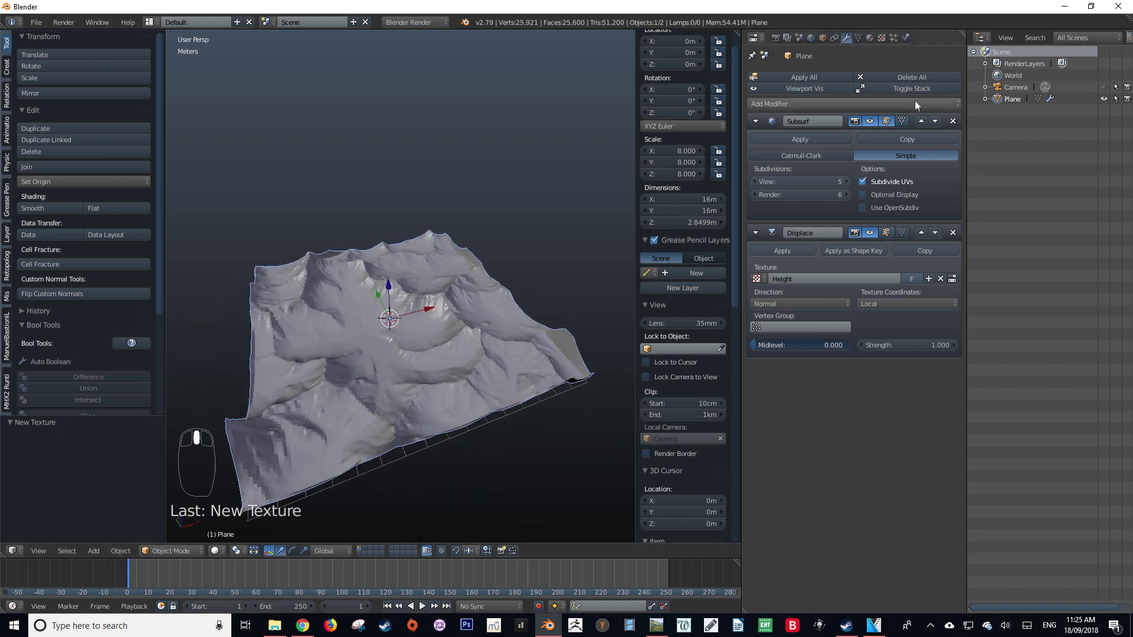
# - Set the Height texture's image extension to Extend and inspect the terrain edges
pyautogui.click(881, 38)
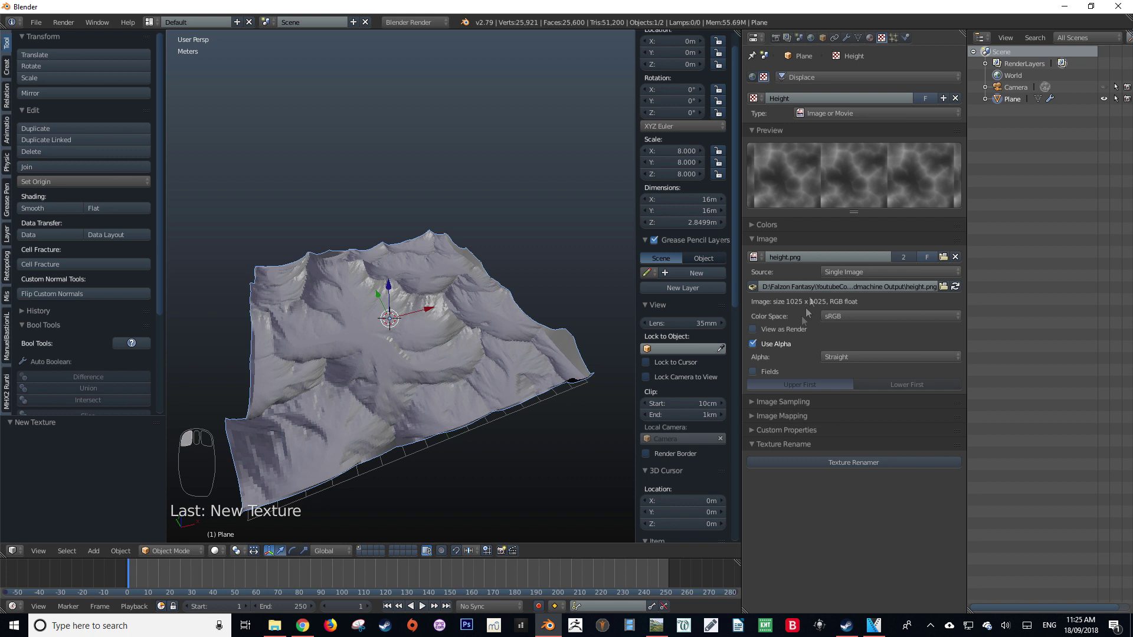
pyautogui.click(754, 401)
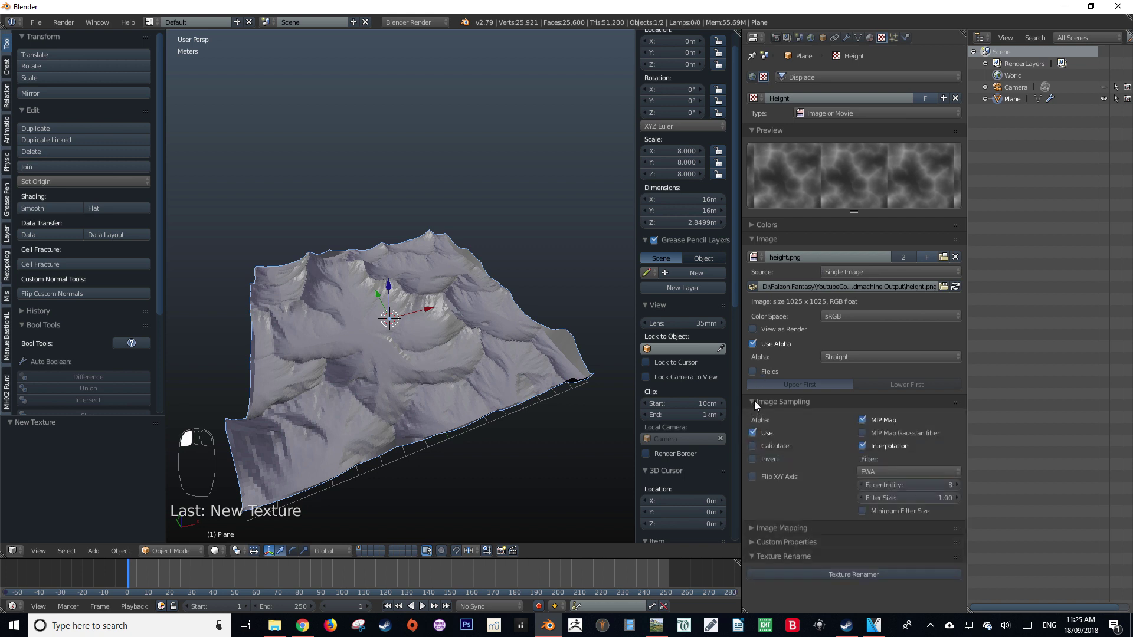
pyautogui.click(754, 401)
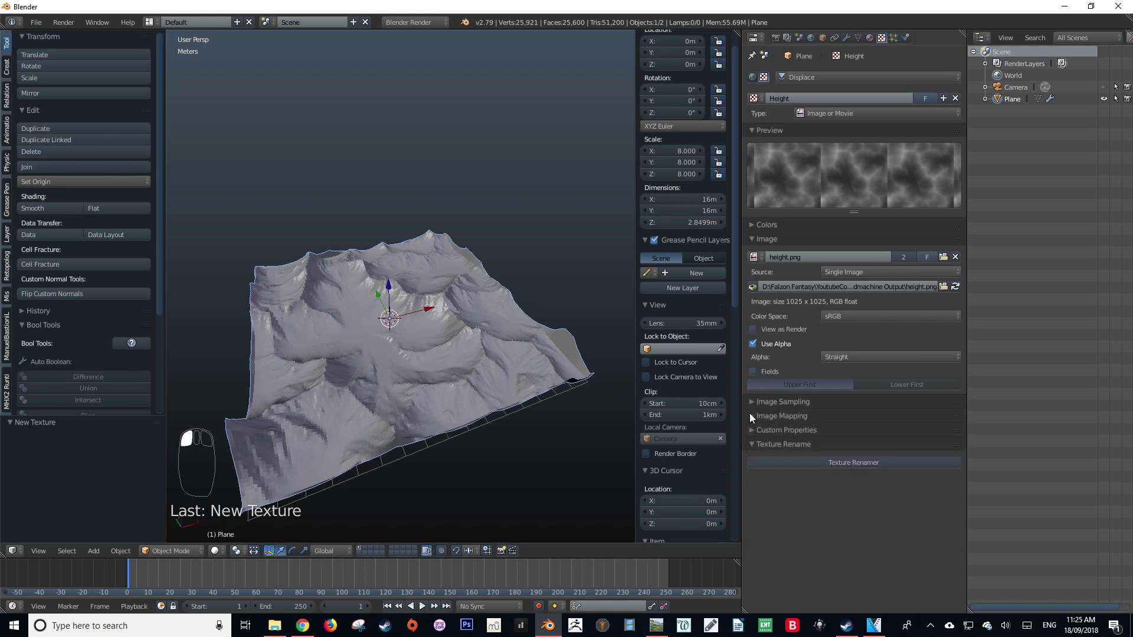
pyautogui.click(751, 416)
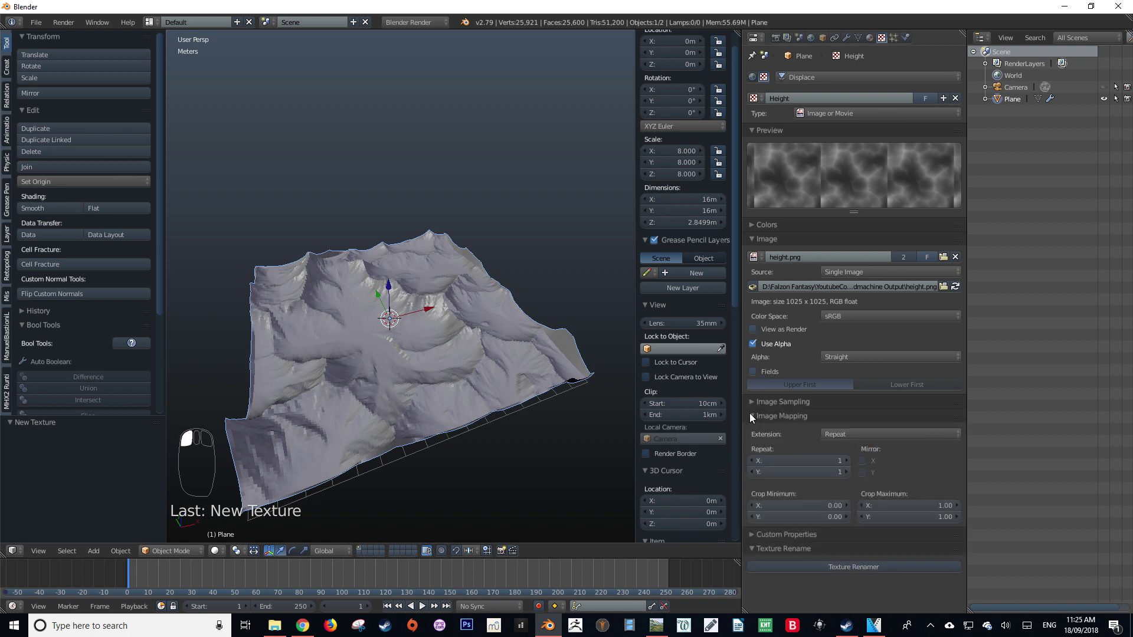
pyautogui.click(858, 434)
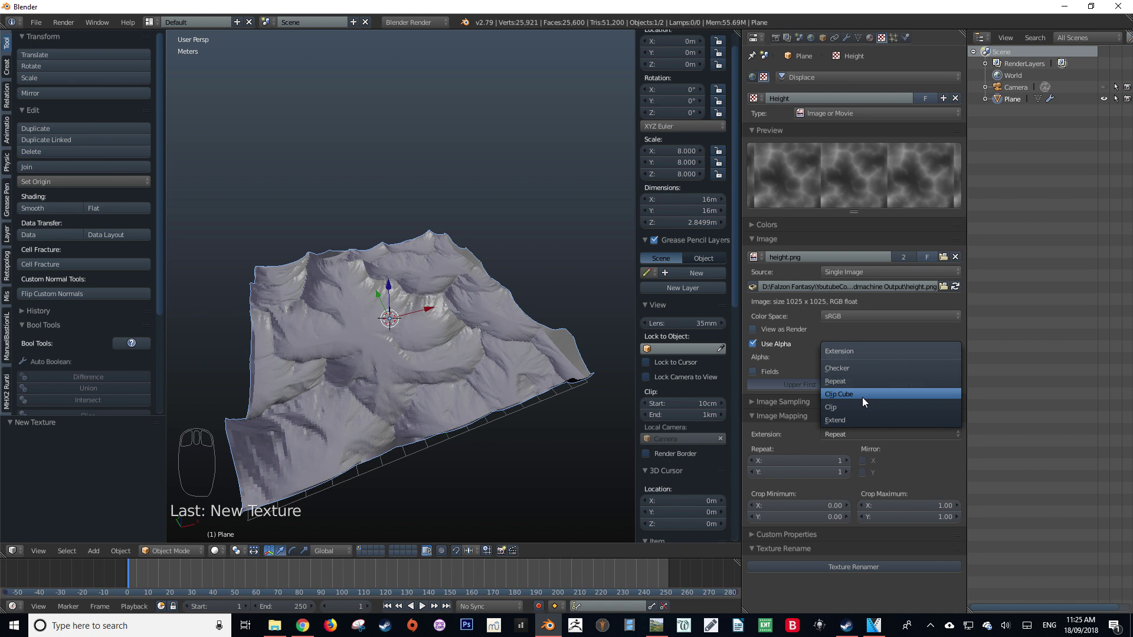
pyautogui.click(849, 420)
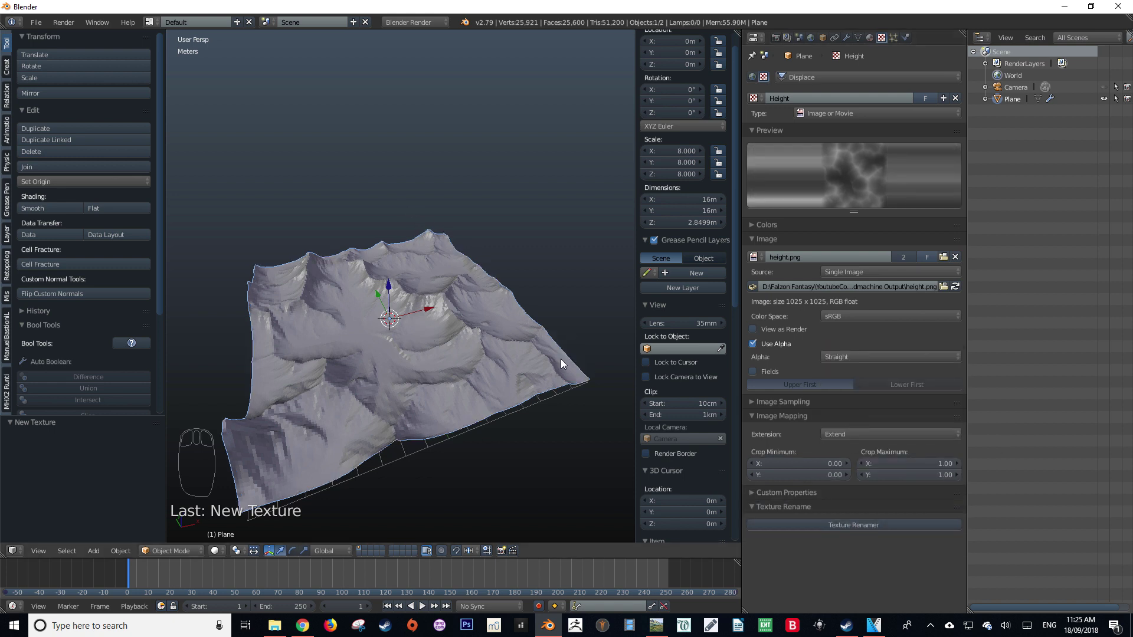
pyautogui.moveTo(260, 326); pyautogui.dragTo(389, 338, button='middle')
pyautogui.moveTo(460, 330); pyautogui.dragTo(518, 366, button='middle')
pyautogui.moveTo(200, 349); pyautogui.dragTo(502, 331, button='middle')
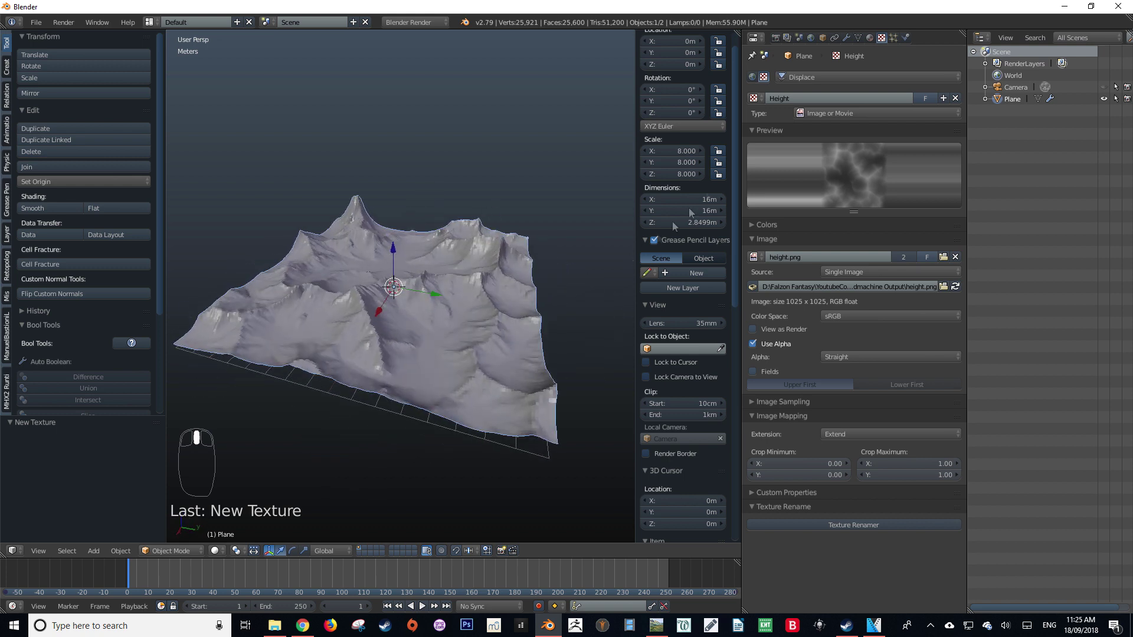
# - Add a new material named Landscape to the plane and give it a new image texture slot
pyautogui.click(870, 38)
pyautogui.click(811, 116)
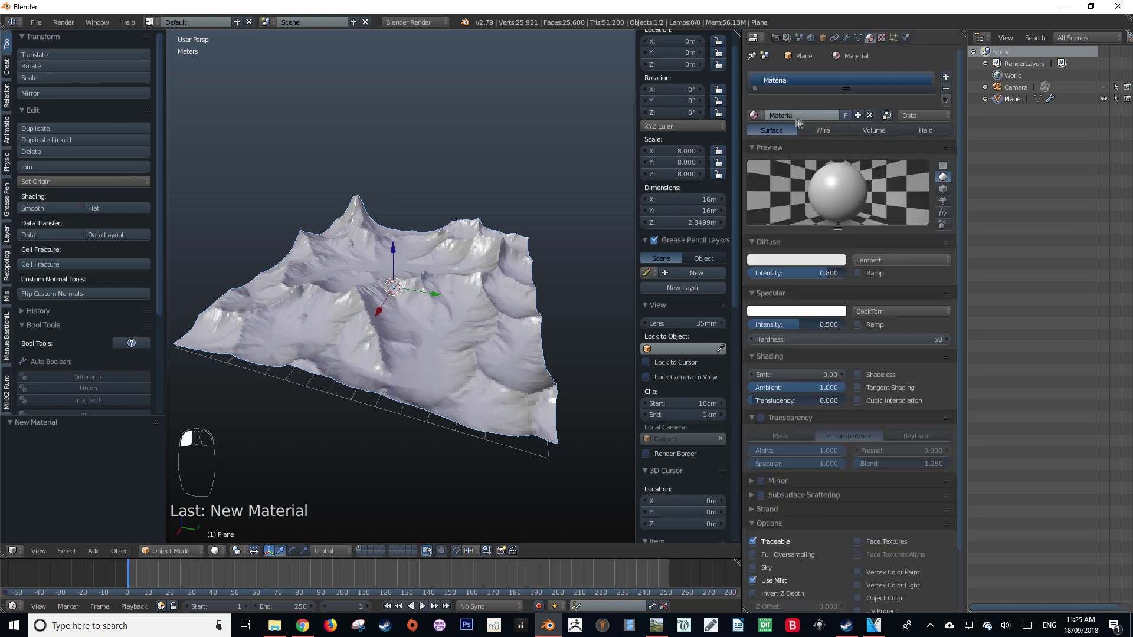
pyautogui.click(789, 116)
pyautogui.write('Lans')
pyautogui.press('Return')
pyautogui.click(882, 37)
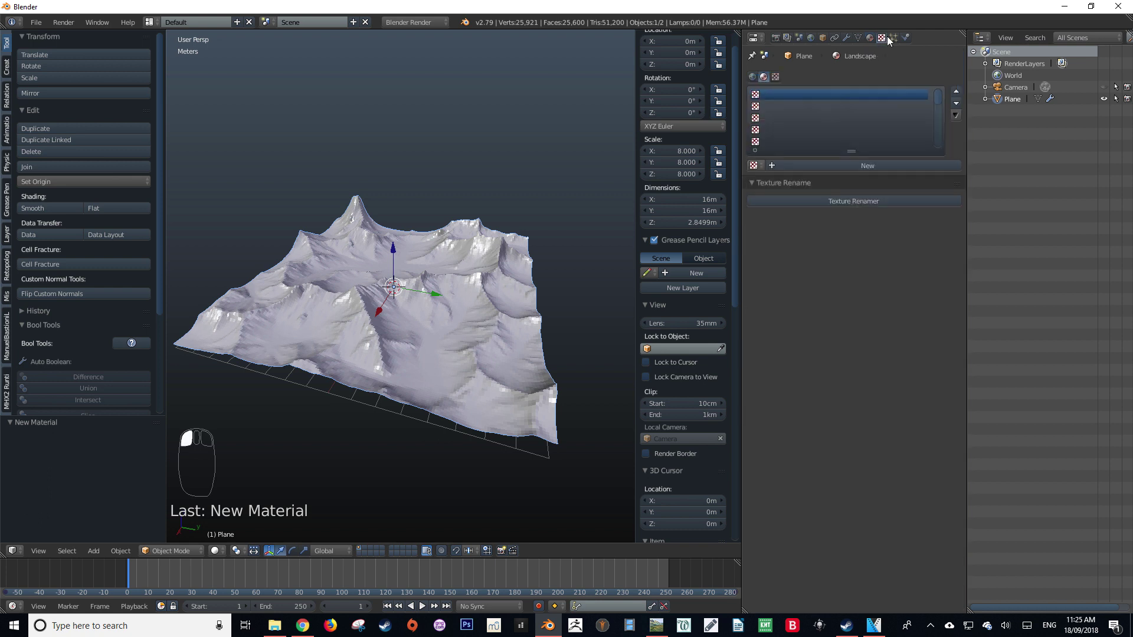
pyautogui.click(834, 165)
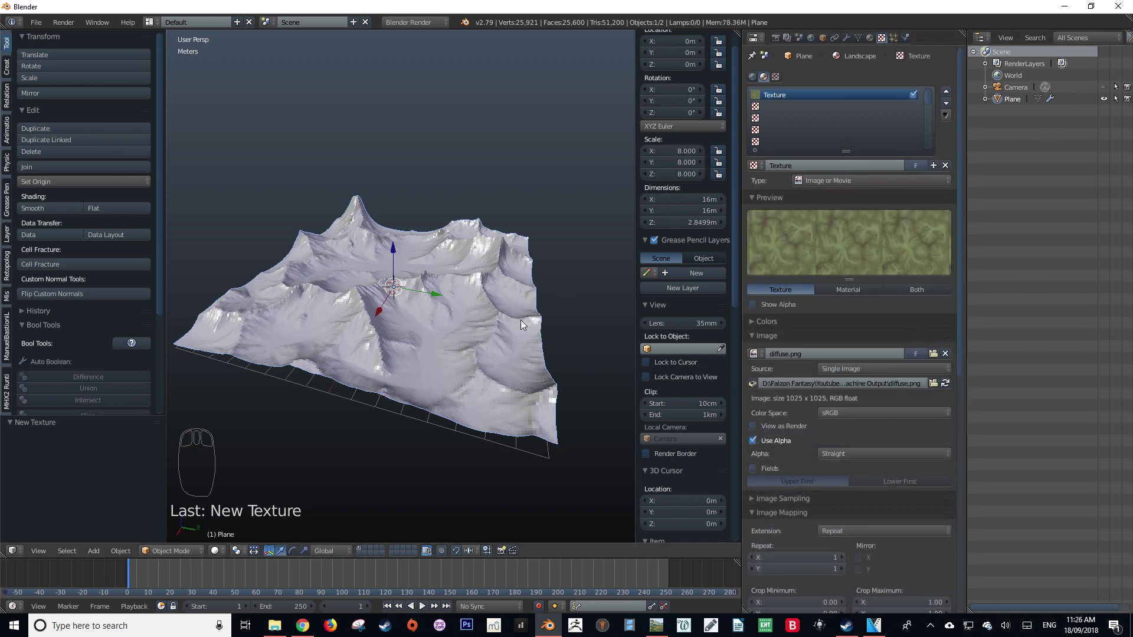
# - Switch to textured shading, add a point lamp and position it above the terrain
pyautogui.hotkey('alt', 'z')
pyautogui.scroll(-5, 681, 462)
pyautogui.hotkey('shift', 'a')
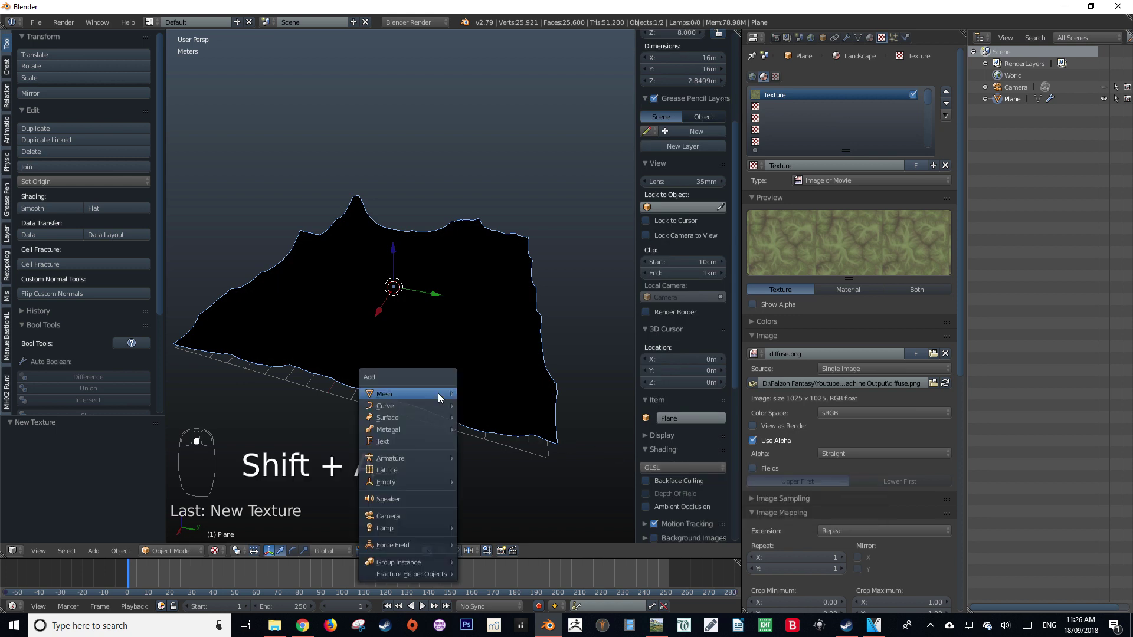
pyautogui.moveTo(413, 528)
pyautogui.click(482, 516)
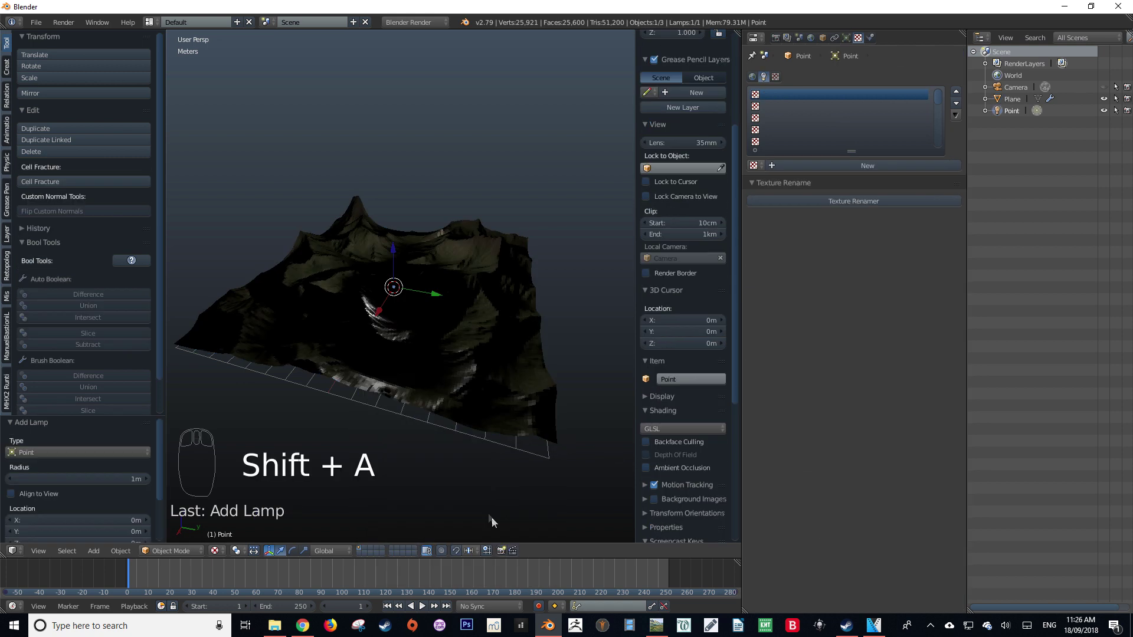
pyautogui.press('g')
pyautogui.click(475, 228)
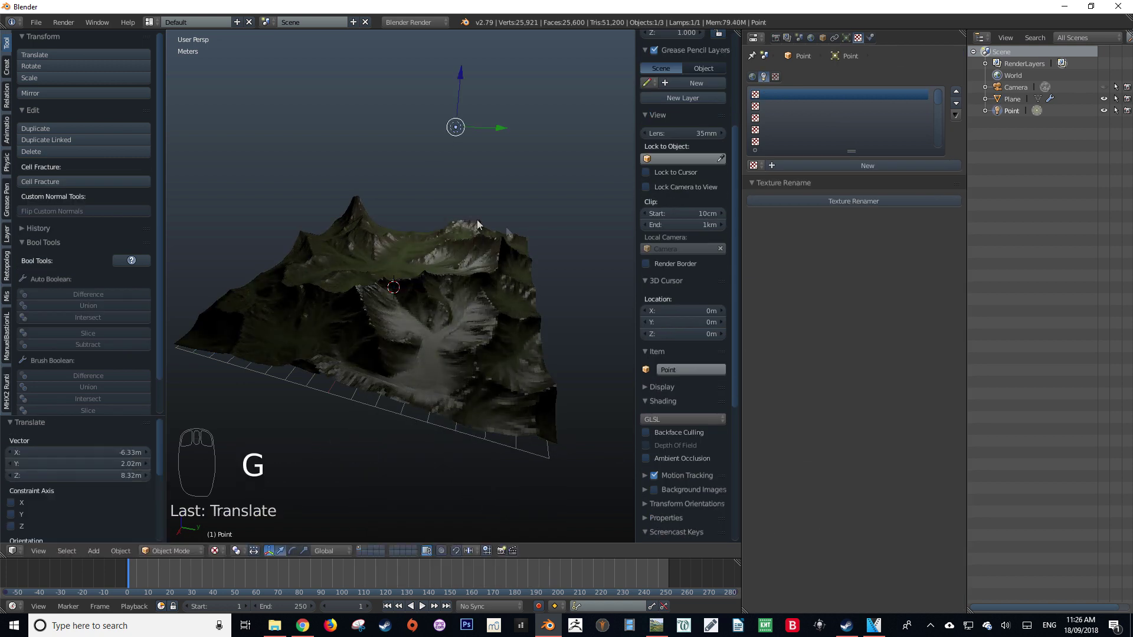
pyautogui.press('g')
pyautogui.click(363, 330)
pyautogui.moveTo(512, 330); pyautogui.dragTo(514, 322, button='middle')
pyautogui.press('g')
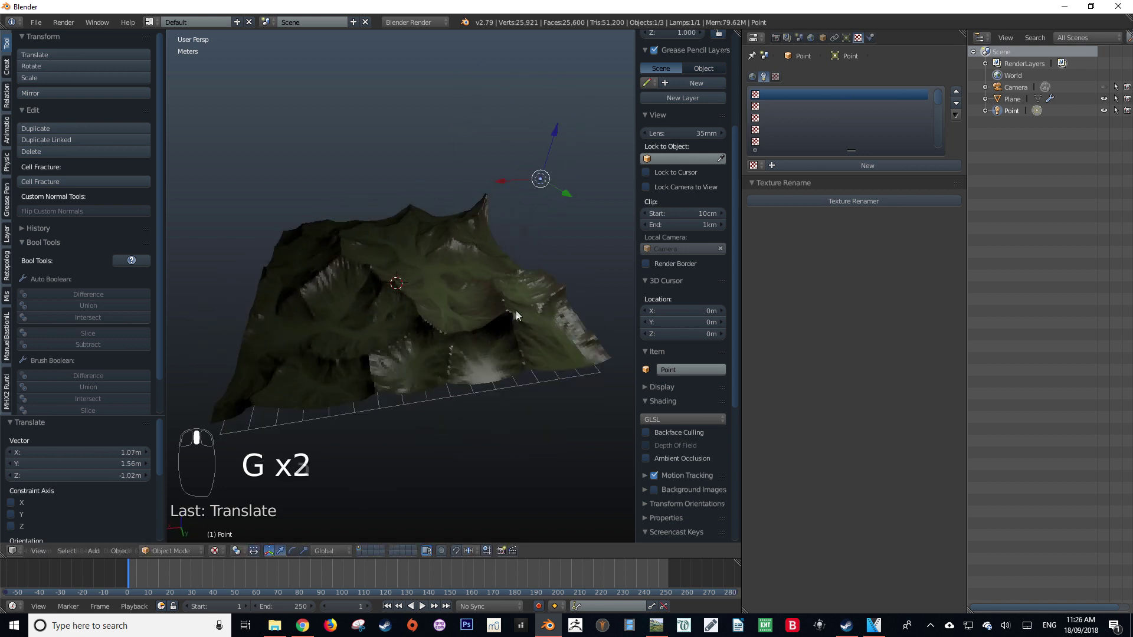
pyautogui.click(573, 328)
# - Change the lamp to a Sun, angle it over the terrain, and reselect the plane's Landscape material
pyautogui.click(846, 37)
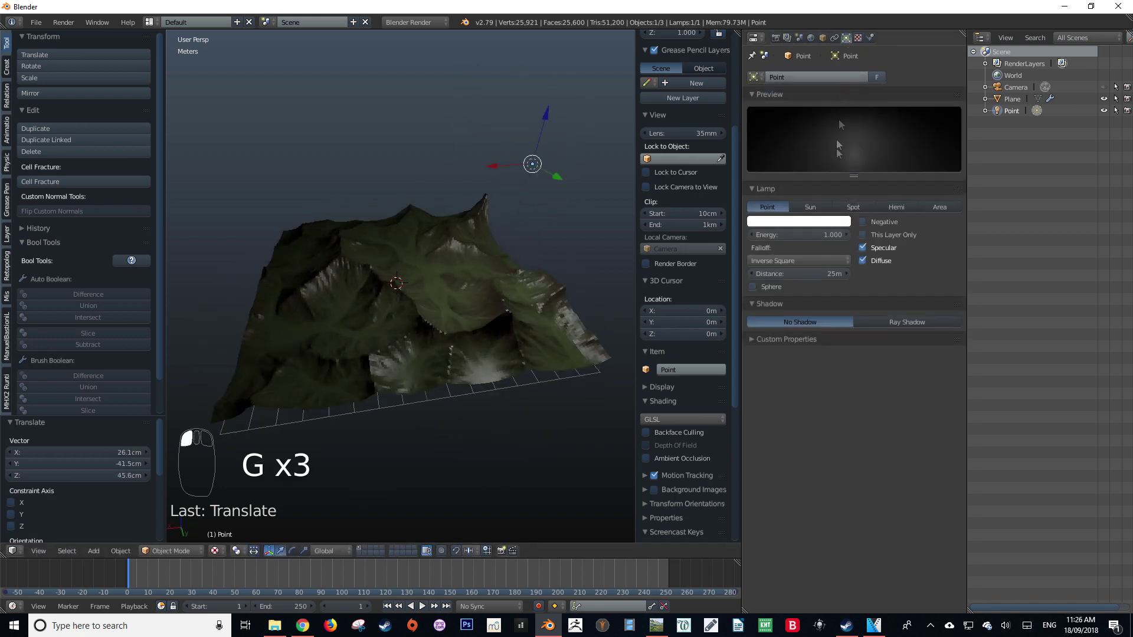
pyautogui.click(805, 208)
pyautogui.moveTo(513, 198); pyautogui.dragTo(489, 261, button='middle')
pyautogui.press('r')
pyautogui.press('r')
pyautogui.click(502, 188)
pyautogui.press('r')
pyautogui.click(519, 194)
pyautogui.press('r')
pyautogui.click(458, 289)
pyautogui.rightClick(457, 289)
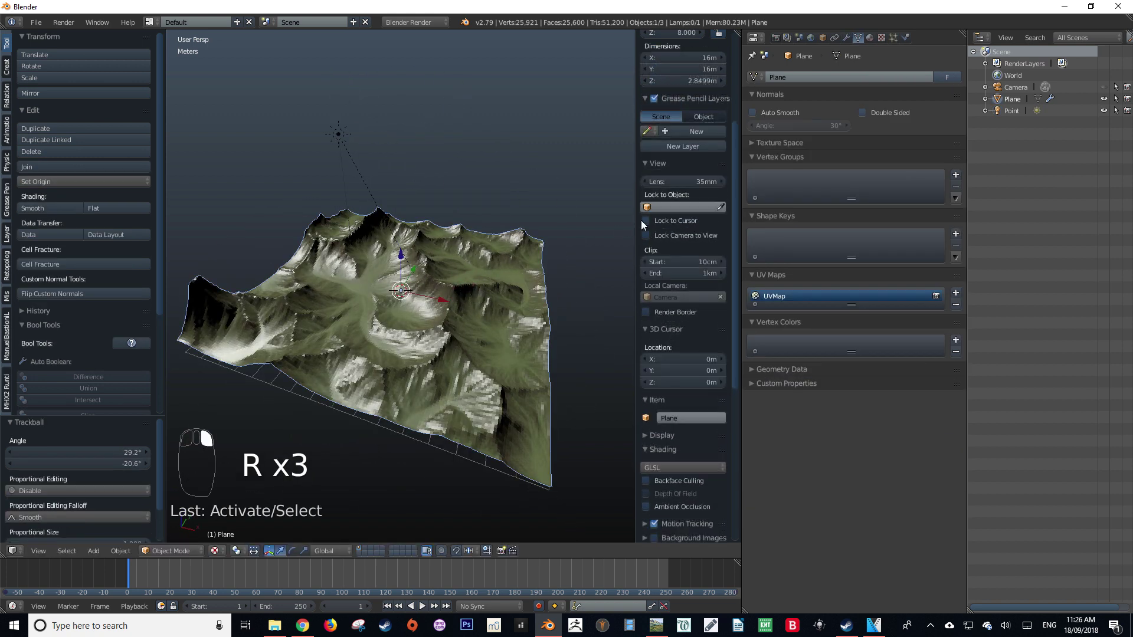
pyautogui.click(870, 38)
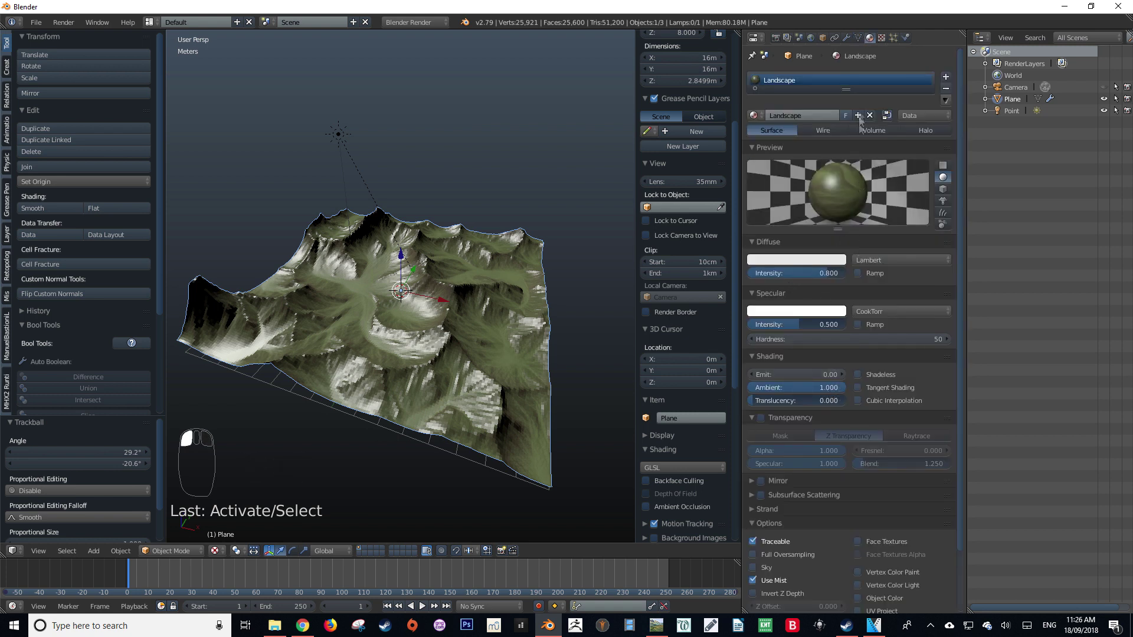
# - Add a second Landscape texture that affects surface normals only, not diffuse colour
pyautogui.click(879, 37)
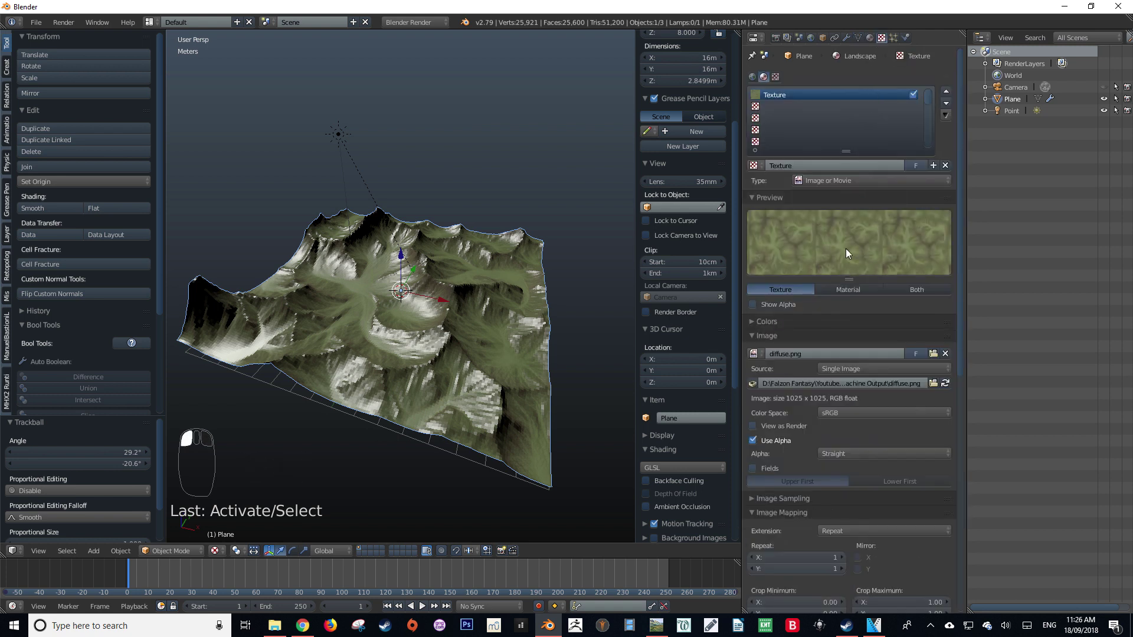
pyautogui.click(767, 108)
pyautogui.click(812, 161)
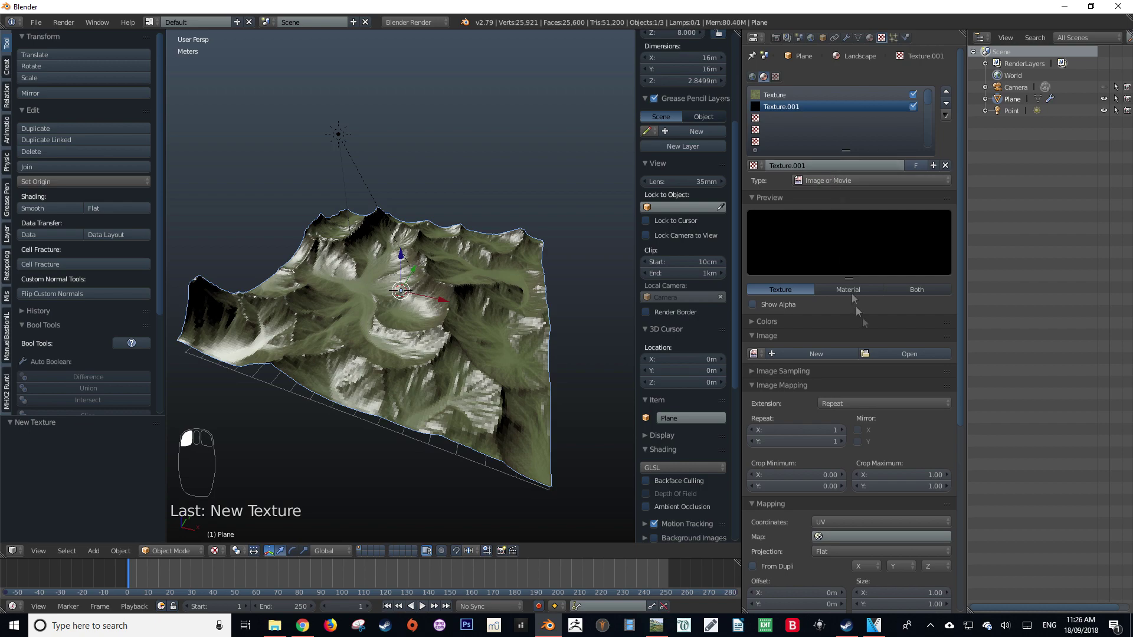
pyautogui.scroll(-4, 888, 454)
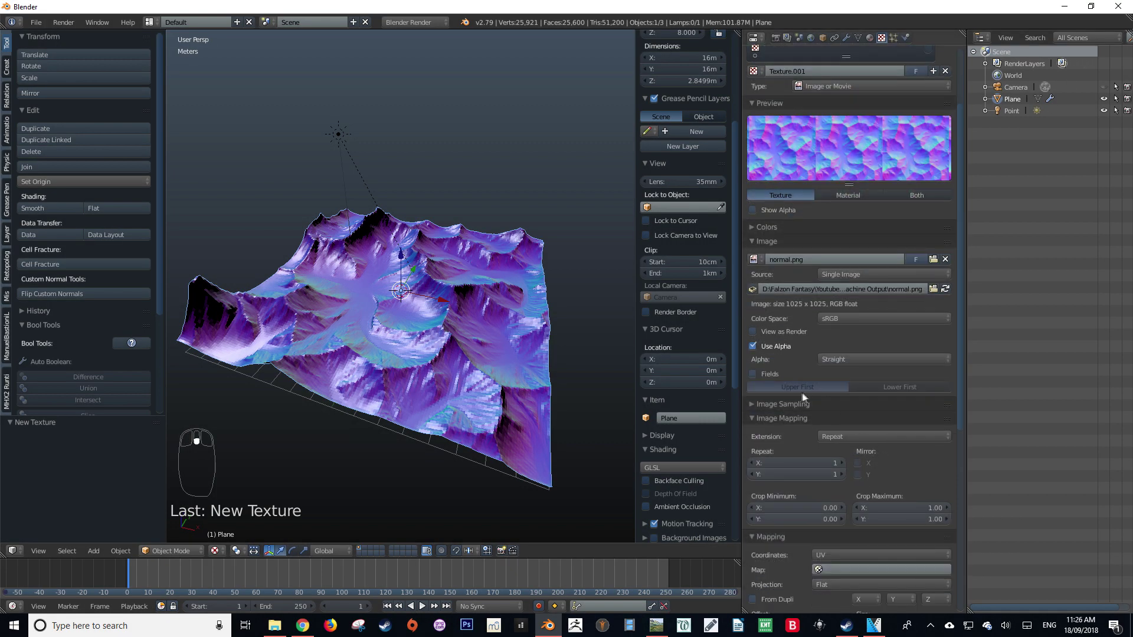
pyautogui.click(778, 404)
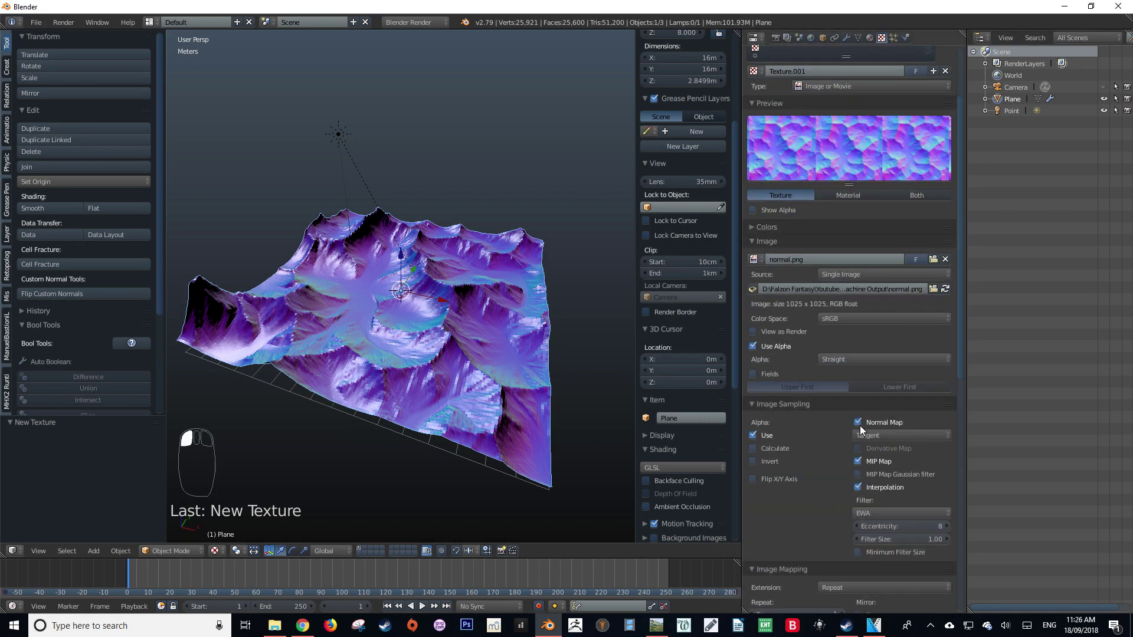
pyautogui.scroll(-15, 860, 431)
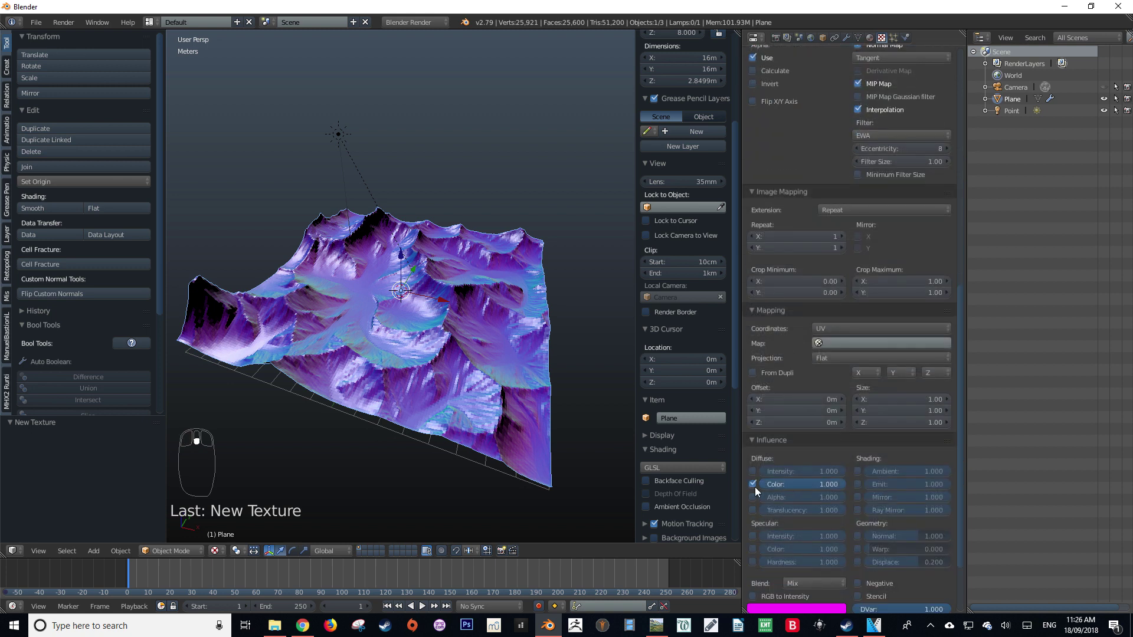
pyautogui.click(754, 485)
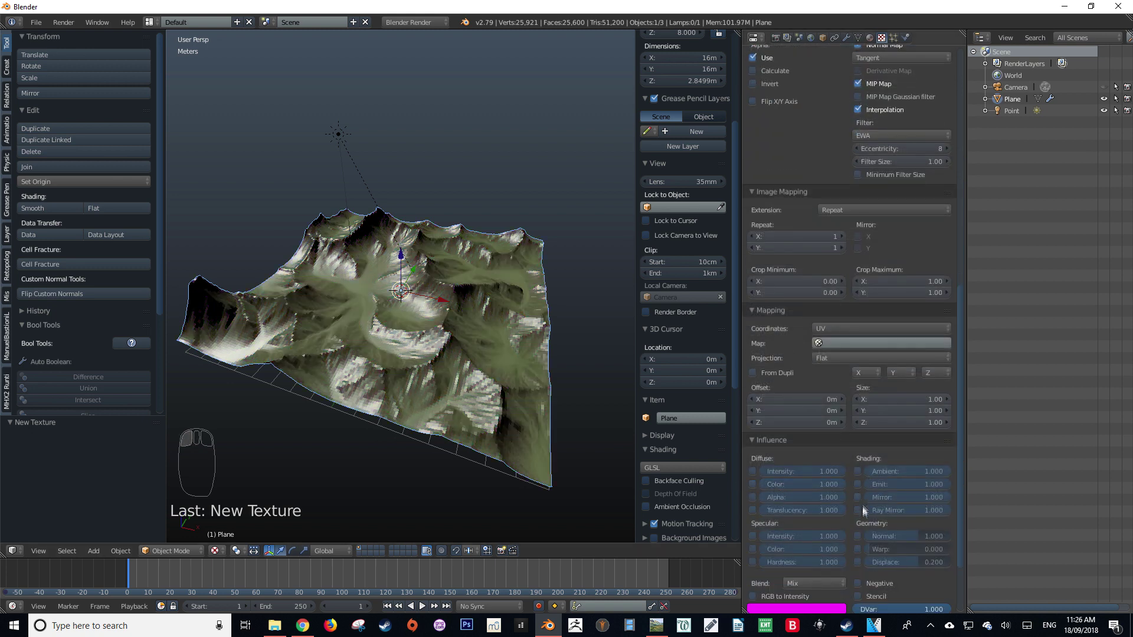
pyautogui.click(859, 536)
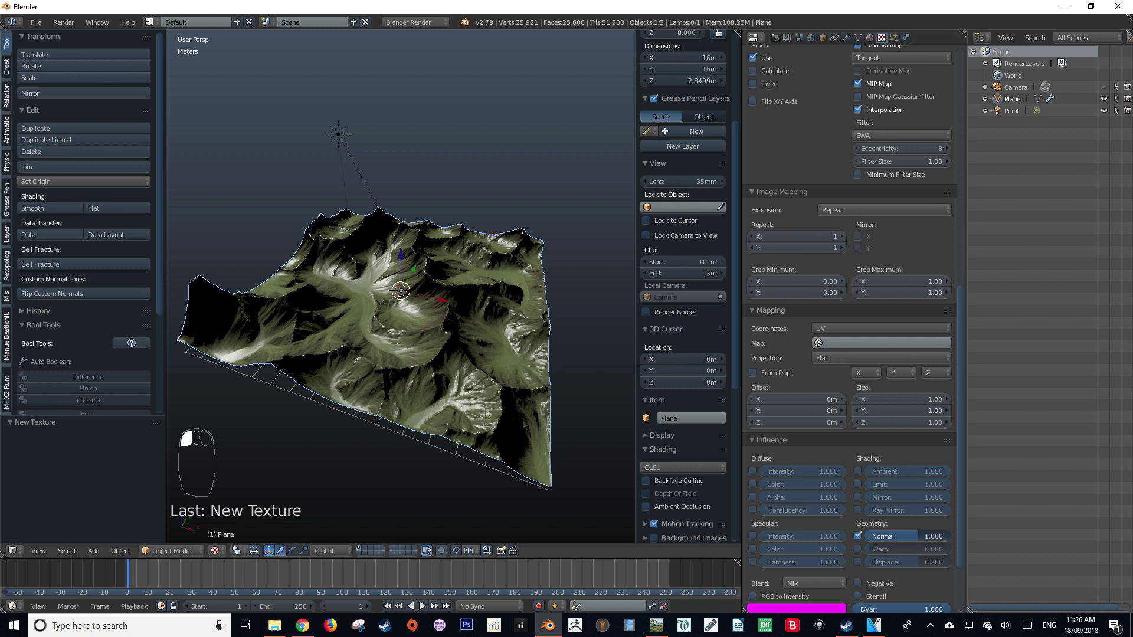
# - Rotate the sun lamp to a new direction and reselect the terrain plane
pyautogui.moveTo(389, 283)
pyautogui.mouseDown(button='middle')
pyautogui.moveTo(360, 268)
pyautogui.moveTo(375, 275)
pyautogui.mouseUp(button='middle')
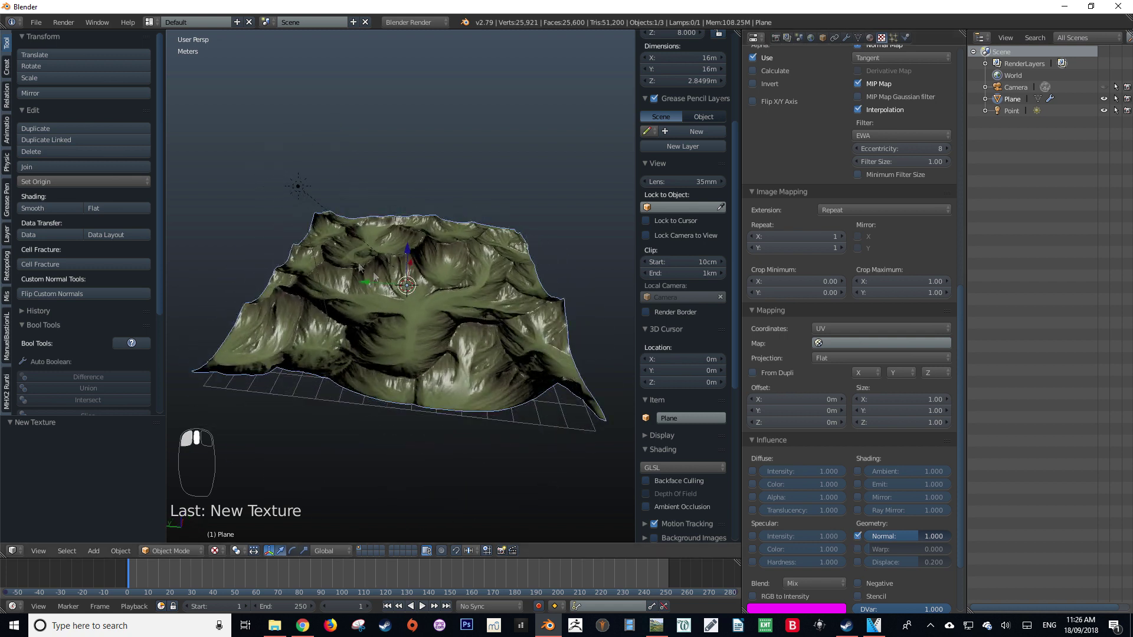
pyautogui.rightClick(299, 184)
pyautogui.press('r')
pyautogui.press('r')
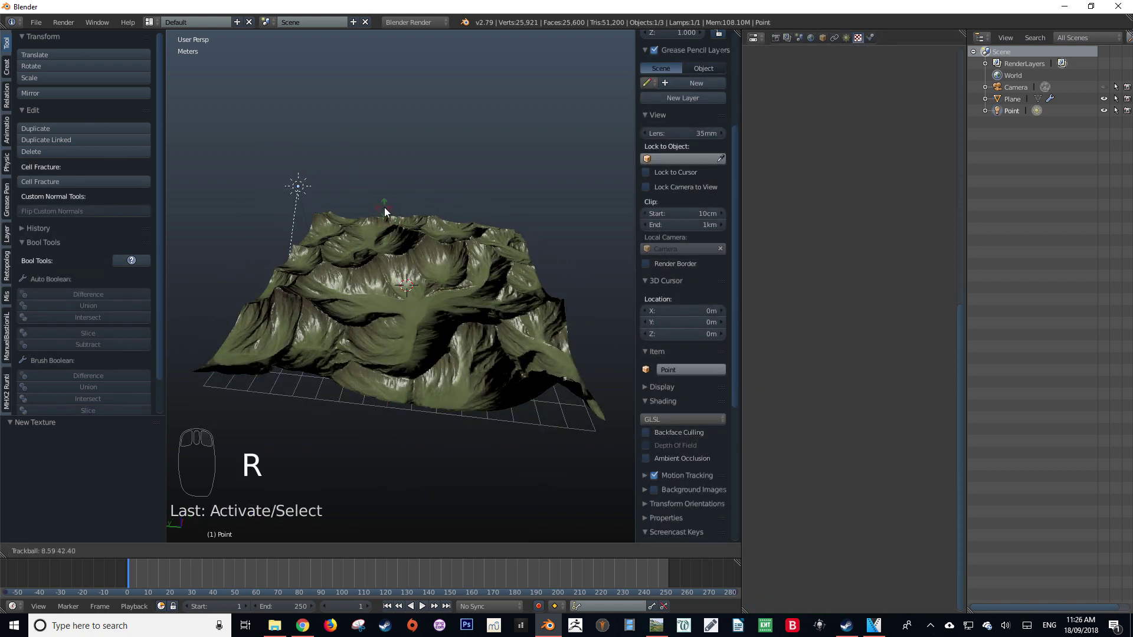
pyautogui.click(387, 212)
pyautogui.scroll(8, 413, 254)
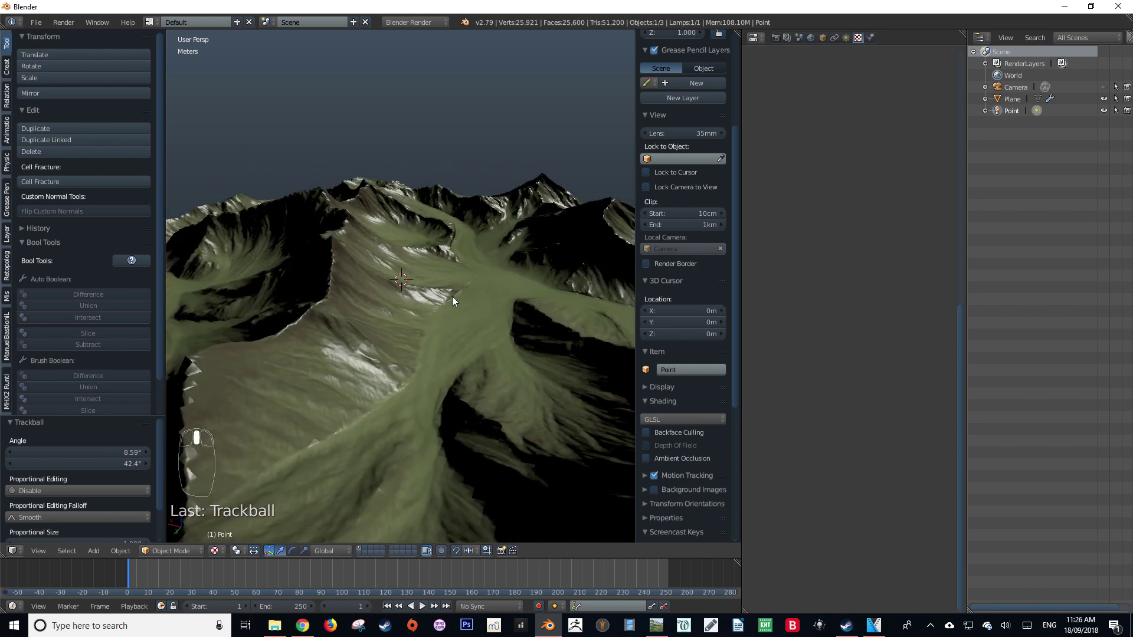
pyautogui.rightClick(462, 293)
pyautogui.scroll(-4, 461, 293)
# - Shade the terrain smooth and remove specular highlights in the Landscape material
pyautogui.click(64, 208)
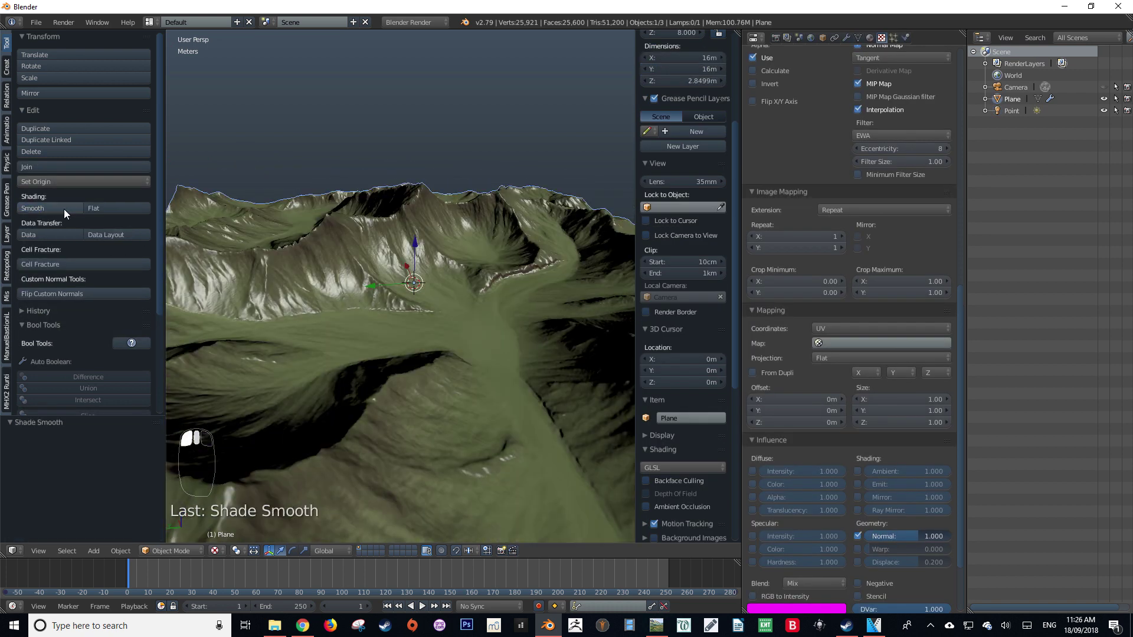
pyautogui.moveTo(330, 330)
pyautogui.mouseDown(button='middle')
pyautogui.moveTo(413, 365)
pyautogui.moveTo(472, 342)
pyautogui.mouseUp(button='middle')
pyautogui.click(870, 38)
pyautogui.moveTo(828, 325); pyautogui.dragTo(755, 325)
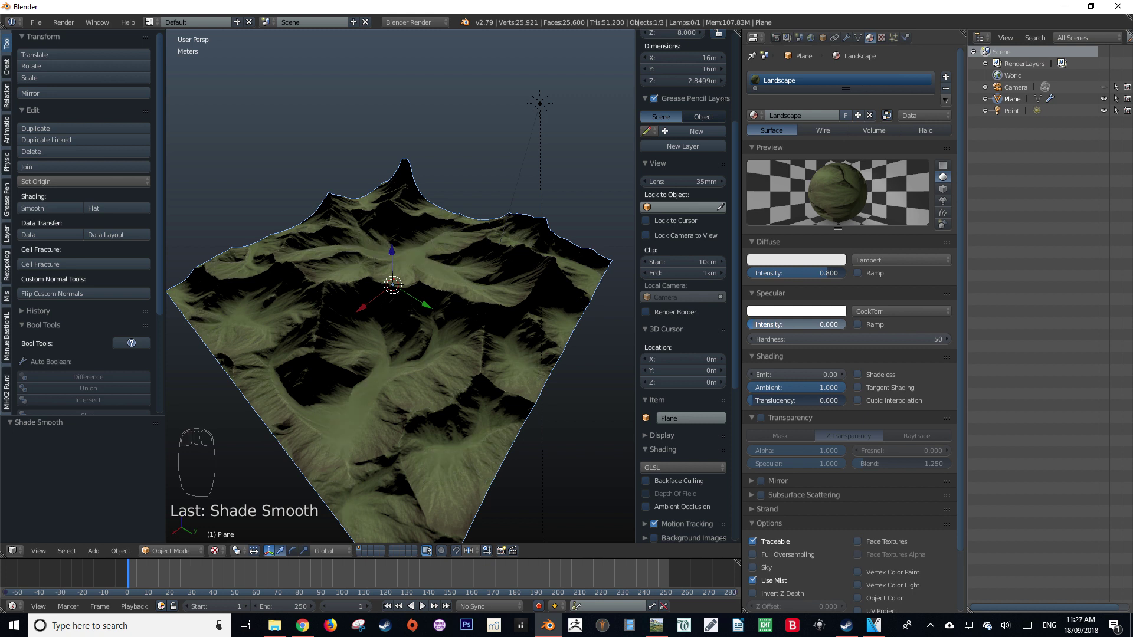
# - Freely rotate the sun lamp twice to relight the terrain, then reselect the plane
pyautogui.moveTo(629, 302); pyautogui.dragTo(582, 131, button='middle')
pyautogui.rightClick(583, 129)
pyautogui.press('r')
pyautogui.press('r')
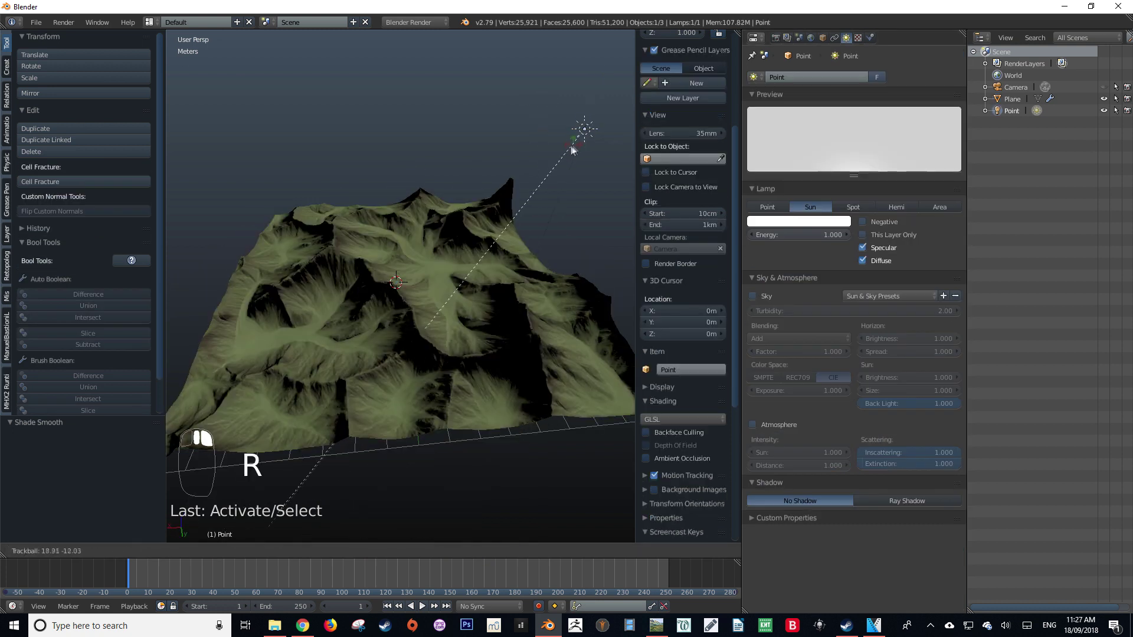
pyautogui.click(543, 188)
pyautogui.moveTo(542, 188); pyautogui.dragTo(278, 236, button='middle')
pyautogui.press('r')
pyautogui.press('r')
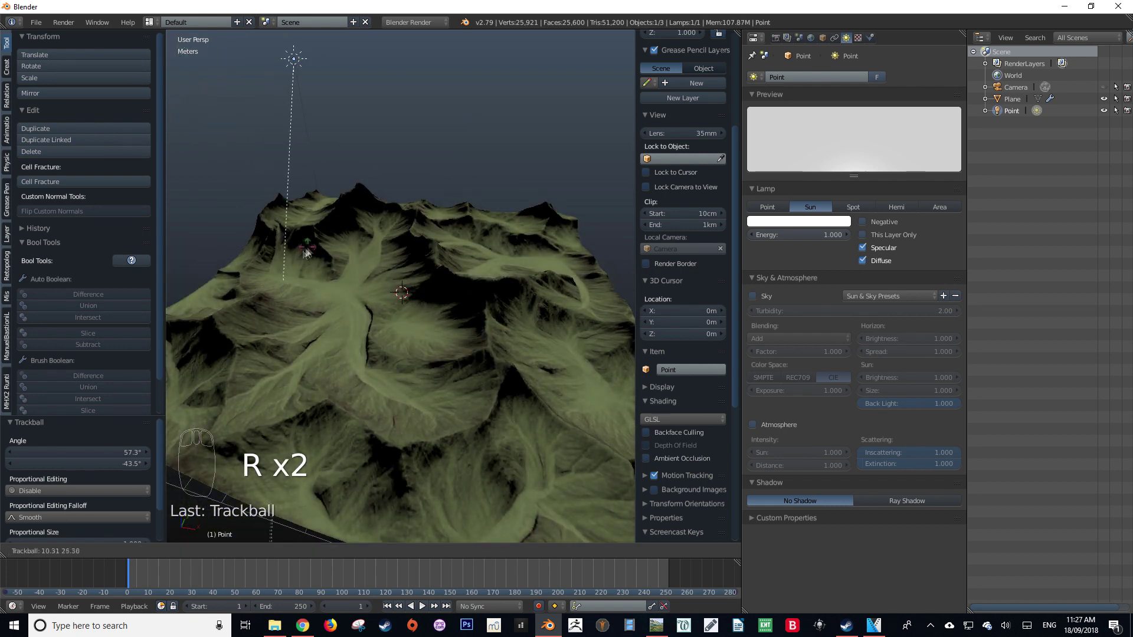
pyautogui.click(286, 278)
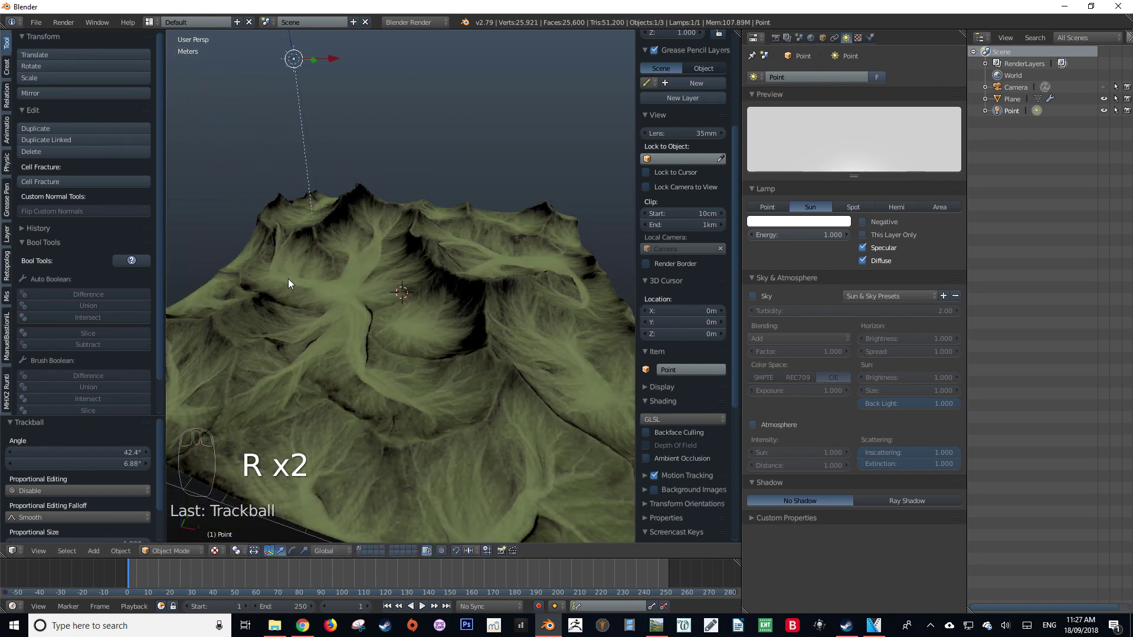
pyautogui.moveTo(288, 279); pyautogui.dragTo(312, 279, button='middle')
pyautogui.rightClick(313, 279)
pyautogui.moveTo(498, 283); pyautogui.dragTo(464, 300, button='middle')
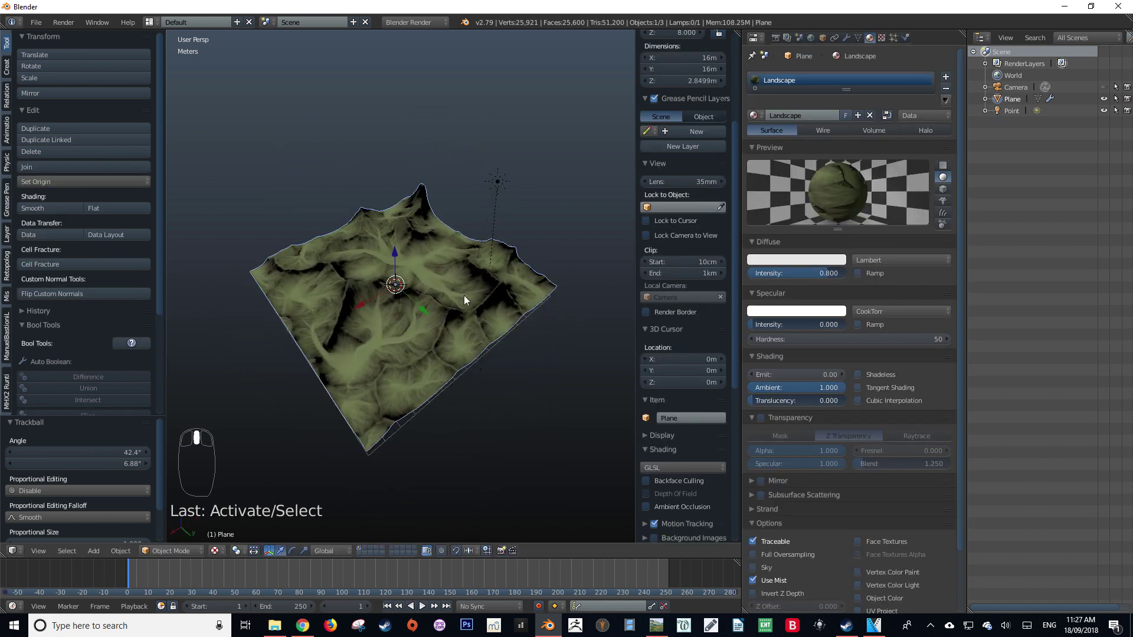
# - Switch the render engine to Cycles Render
pyautogui.click(415, 25)
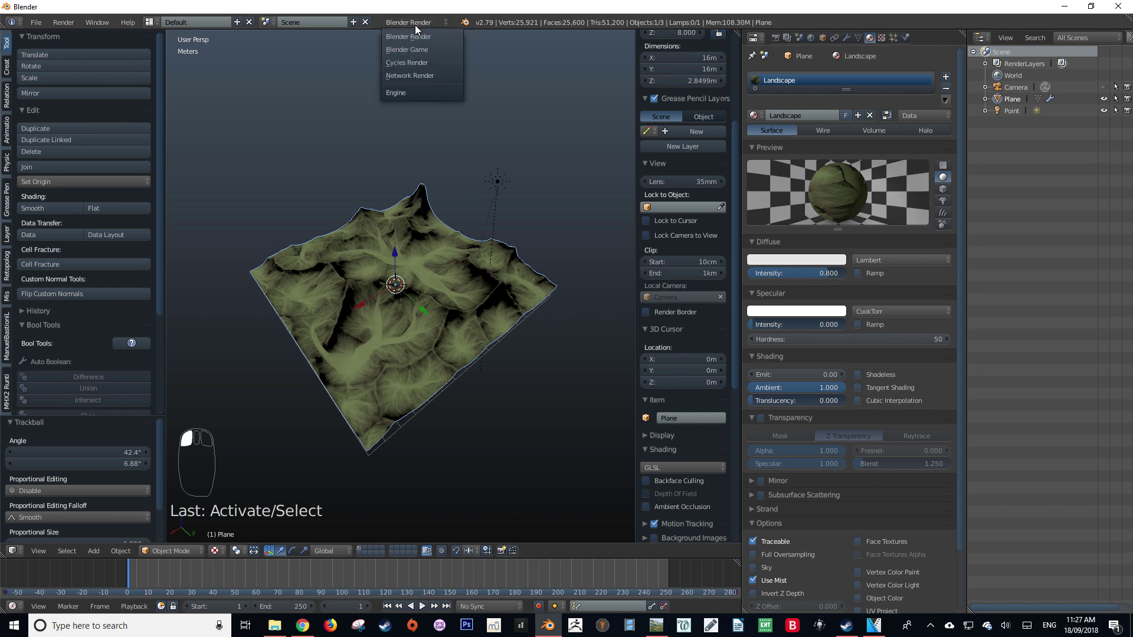
pyautogui.click(412, 59)
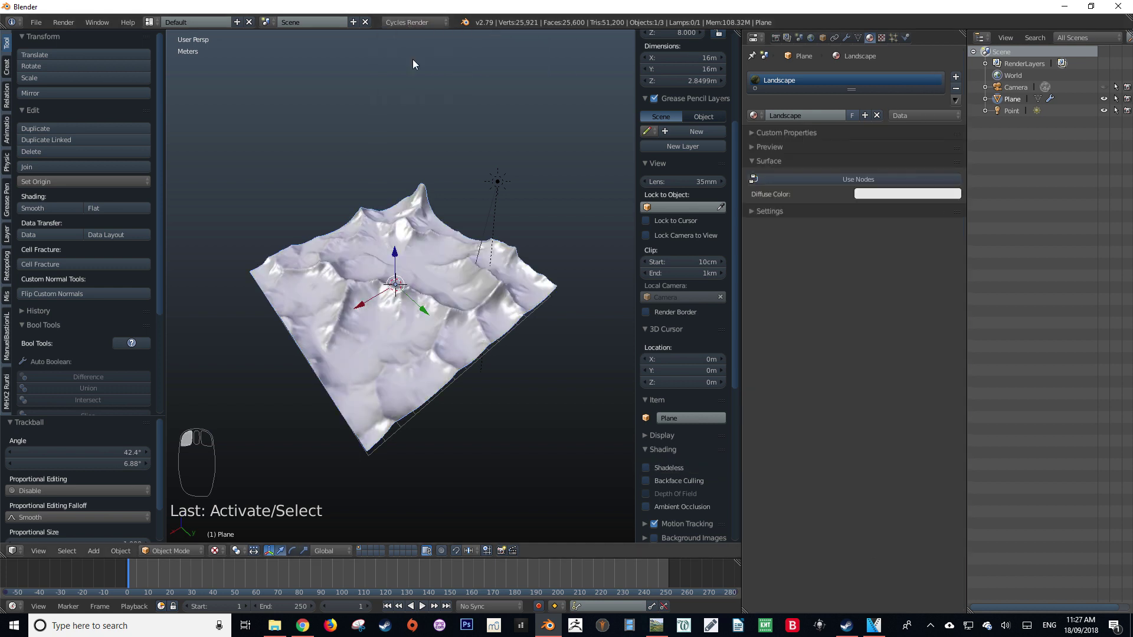
pyautogui.click(881, 38)
pyautogui.scroll(-8, 798, 83)
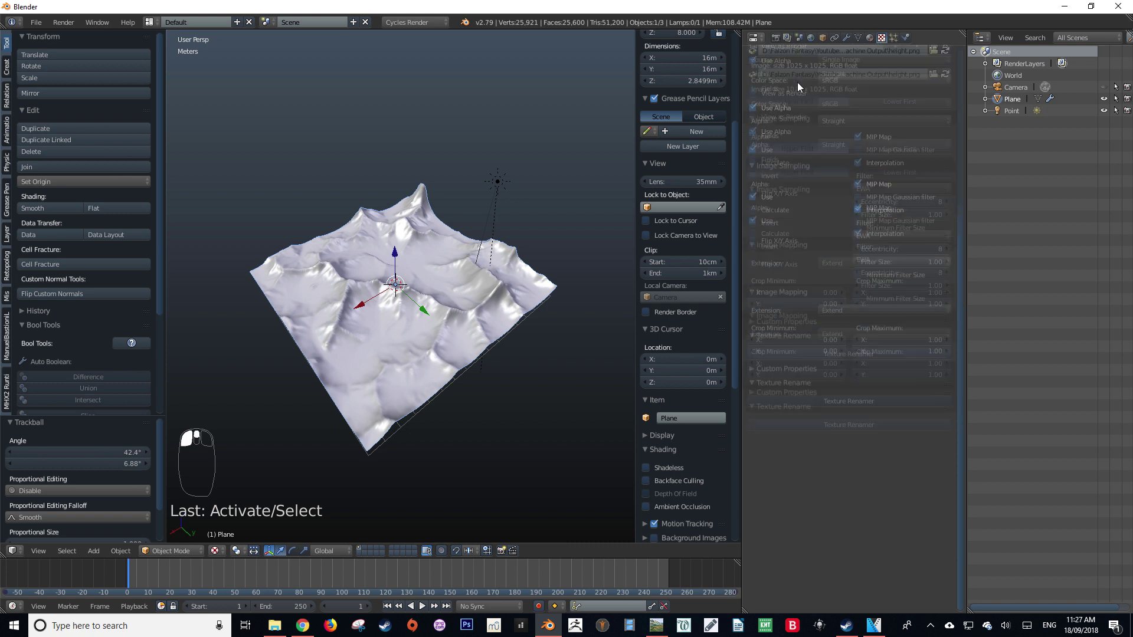
pyautogui.scroll(8, 798, 83)
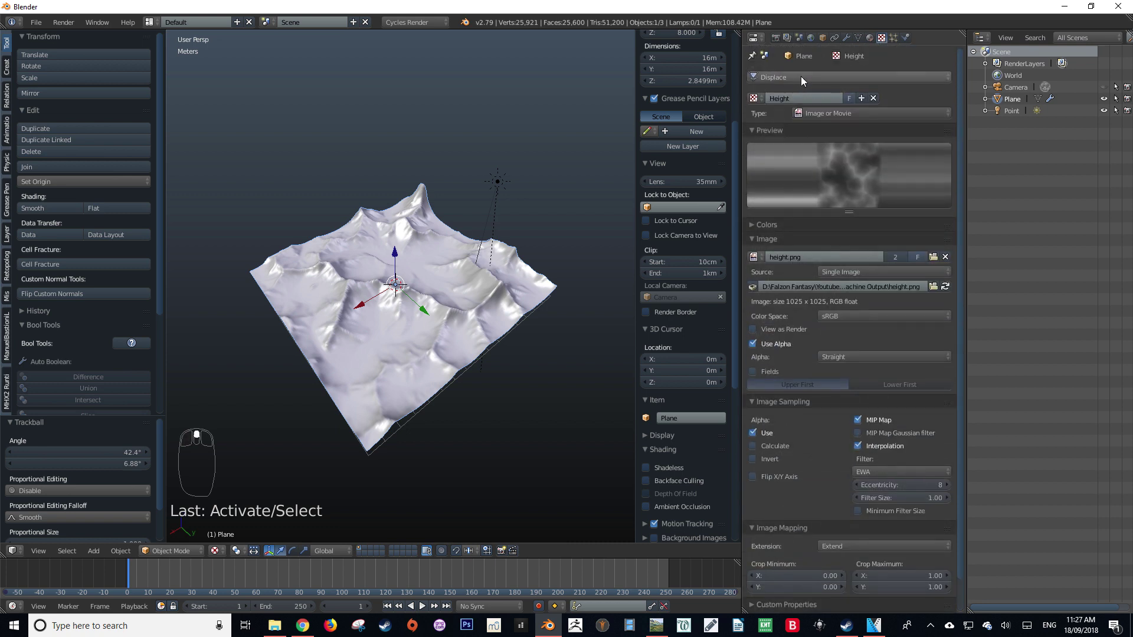
# - Enable nodes on the Landscape material and split the 3D view into two areas
pyautogui.click(869, 38)
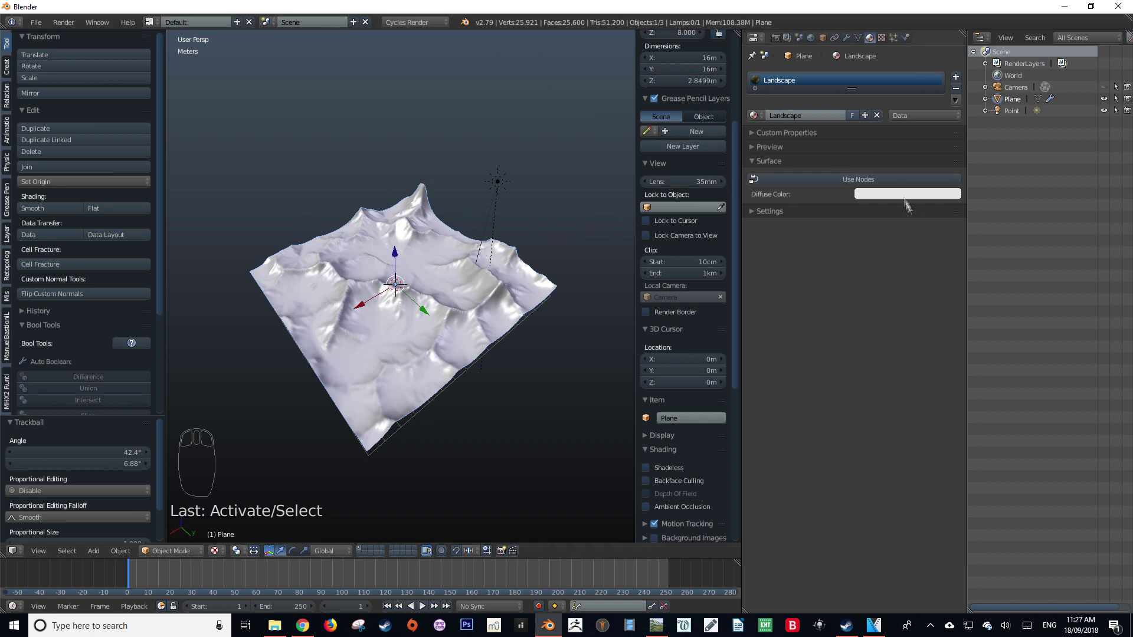
pyautogui.click(888, 180)
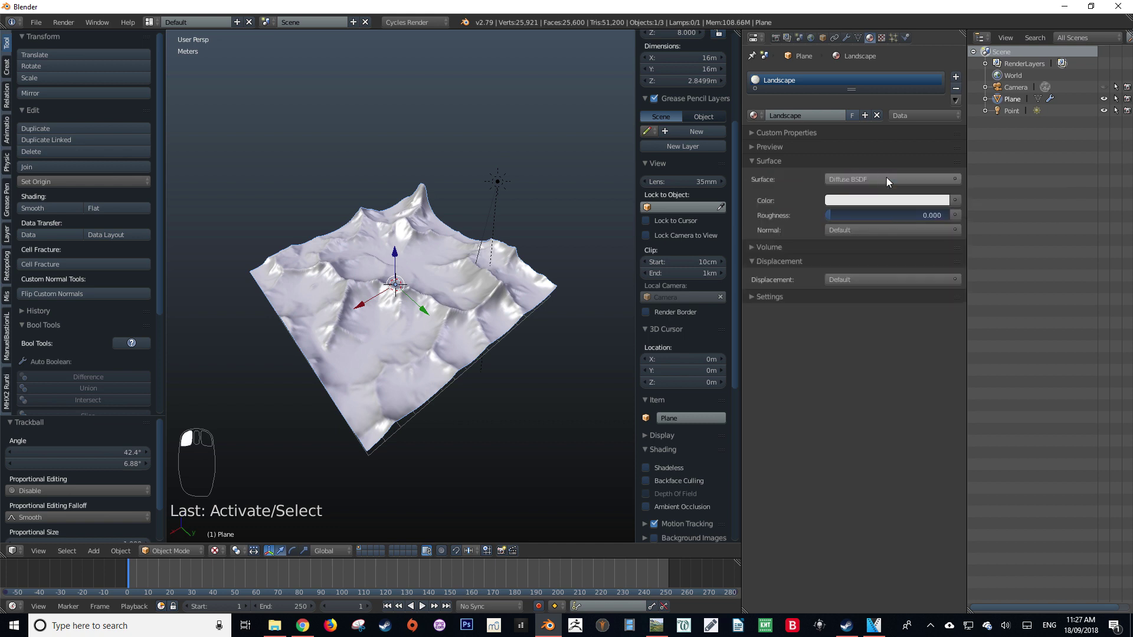
pyautogui.moveTo(739, 31); pyautogui.dragTo(36, 245)
# - Turn the top area into a Node Editor showing the Landscape material nodes
pyautogui.click(12, 242)
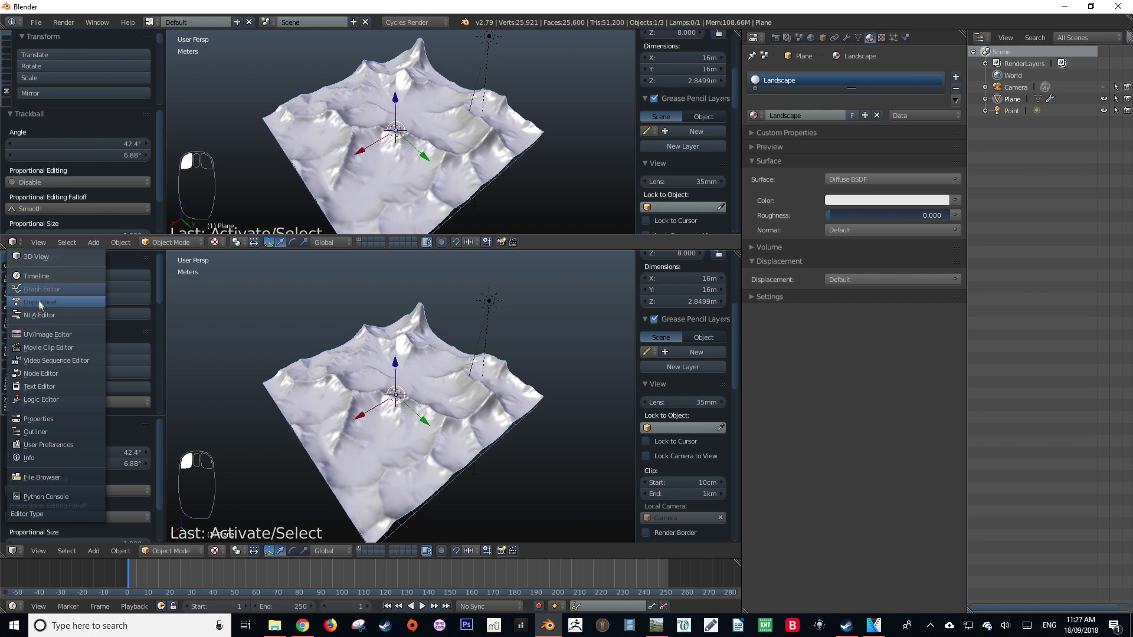
pyautogui.click(41, 374)
pyautogui.click(203, 243)
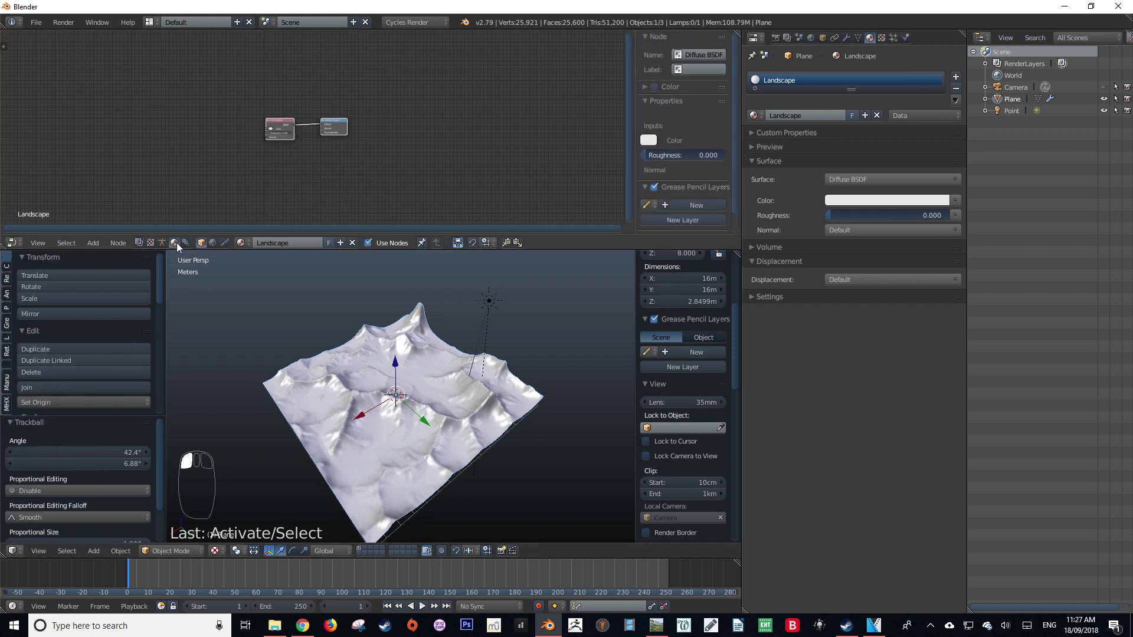
pyautogui.keyDown('ctrl'); pyautogui.moveTo(272, 182); pyautogui.dragTo(347, 180, button='middle'); pyautogui.keyUp('ctrl')
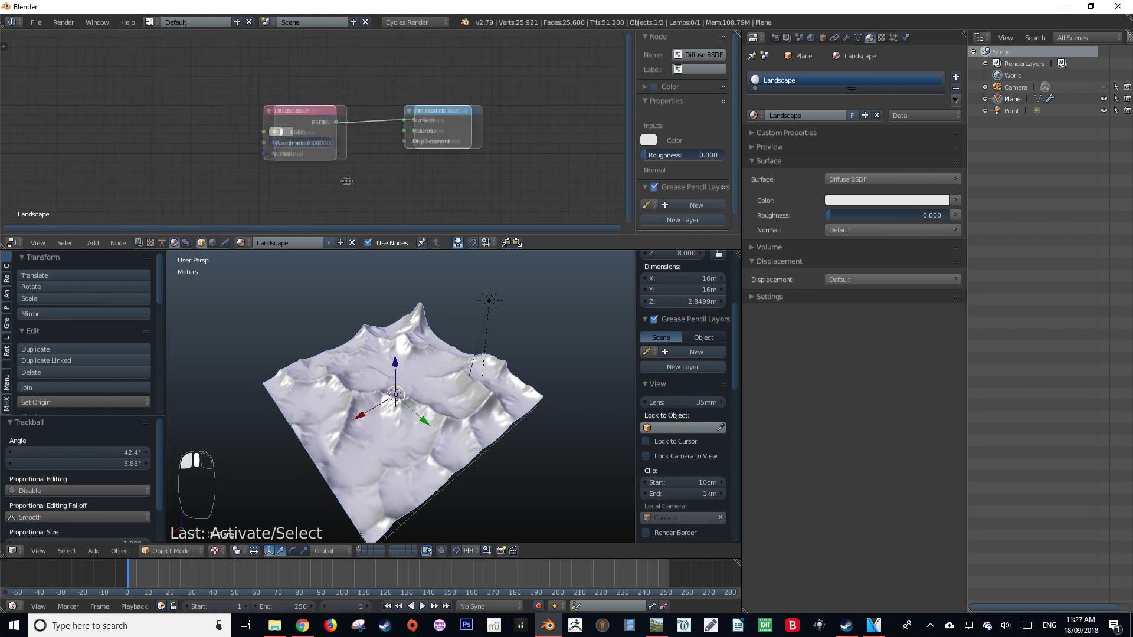
# - Add an Image Texture node with the diffuse image feeding the Diffuse BSDF Color
pyautogui.hotkey('shift', 'a')
pyautogui.click(169, 150)
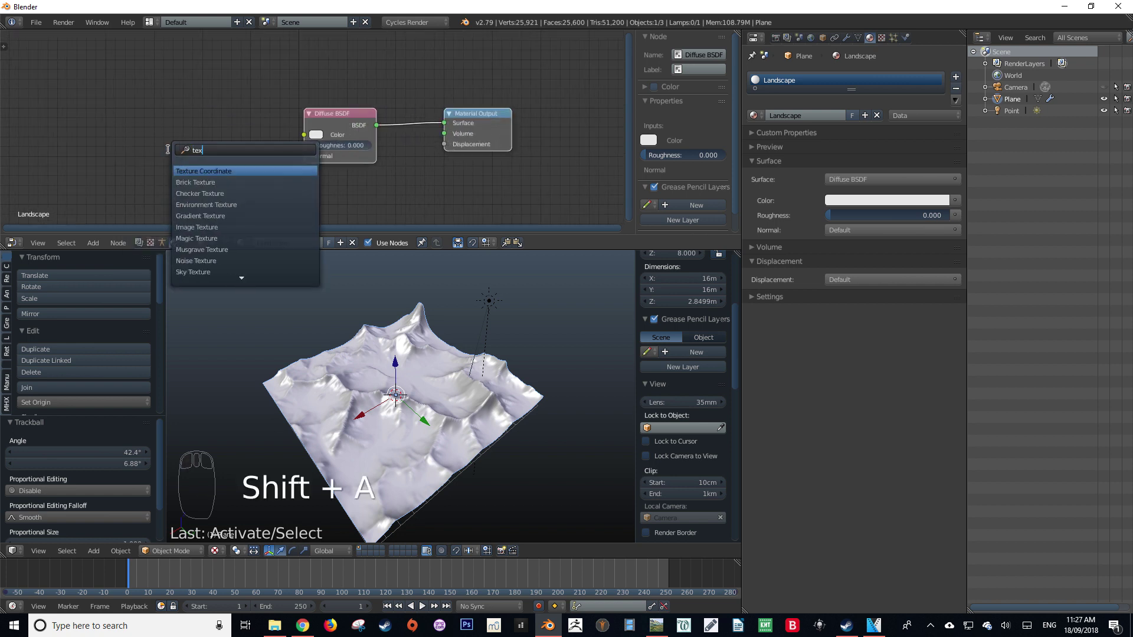
pyautogui.press('Down')
pyautogui.press('Down')
pyautogui.press('Down')
pyautogui.press('Down')
pyautogui.press('Down')
pyautogui.press('Return')
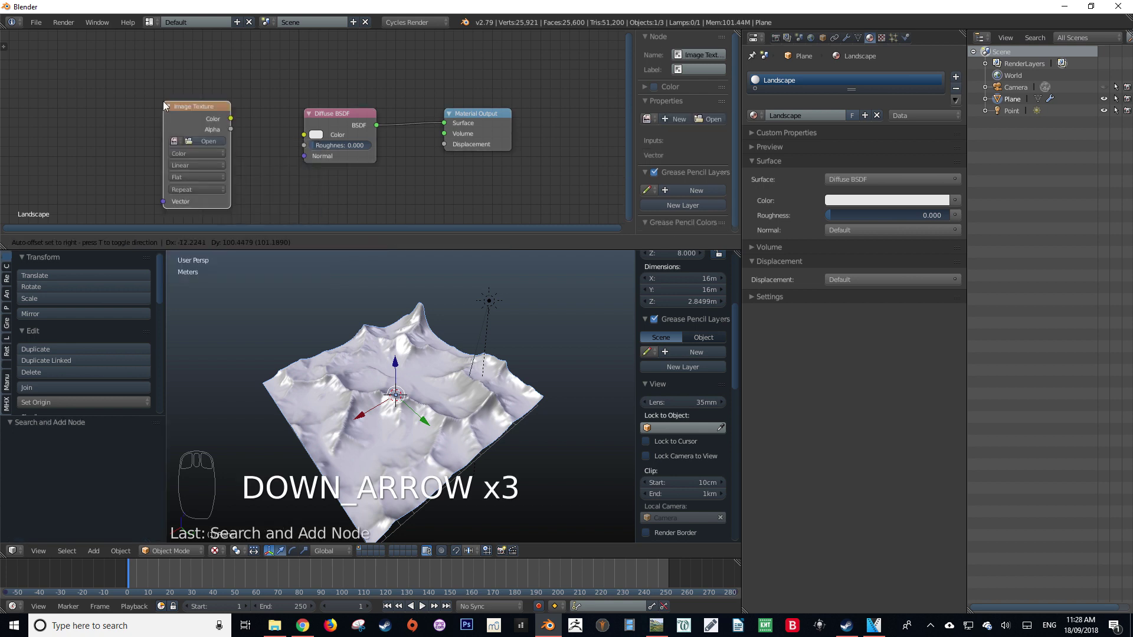
pyautogui.click(125, 89)
pyautogui.moveTo(190, 102); pyautogui.dragTo(303, 137)
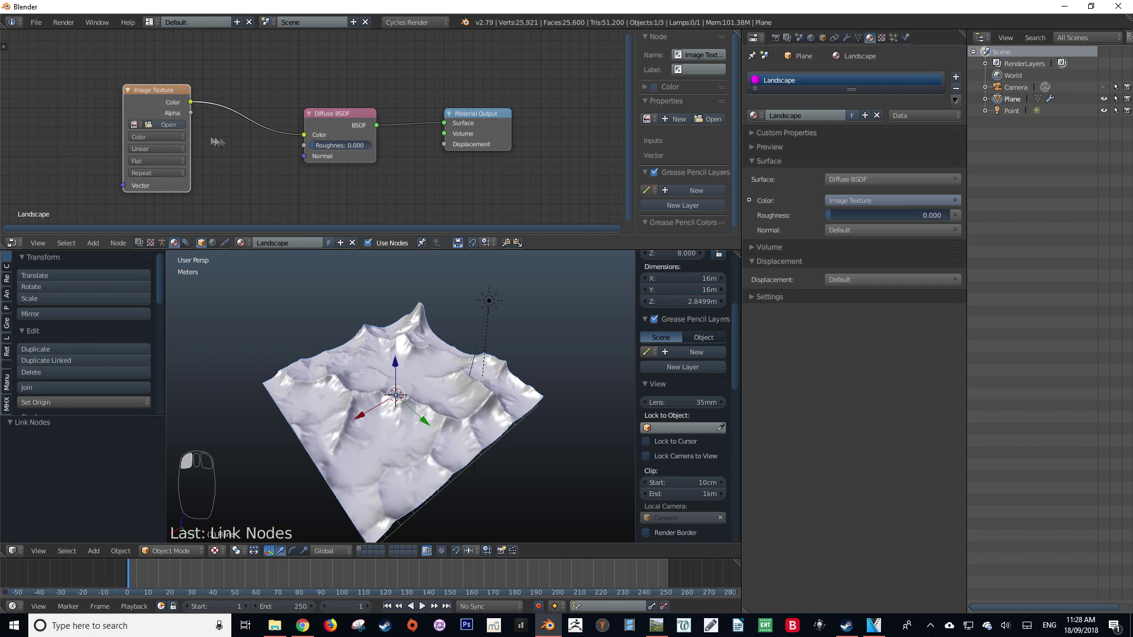
pyautogui.click(135, 125)
pyautogui.click(172, 148)
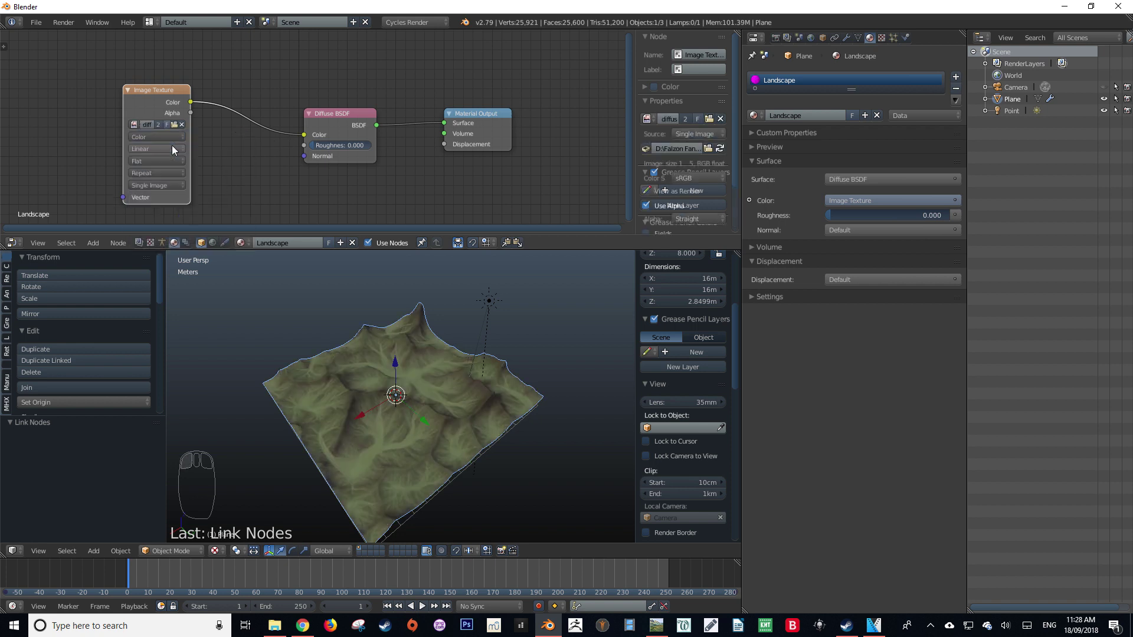
pyautogui.moveTo(148, 105); pyautogui.dragTo(87, 74)
pyautogui.press('Home')
# - Duplicate the Image Texture node and load normal.png into the copy
pyautogui.hotkey('shift', 'd')
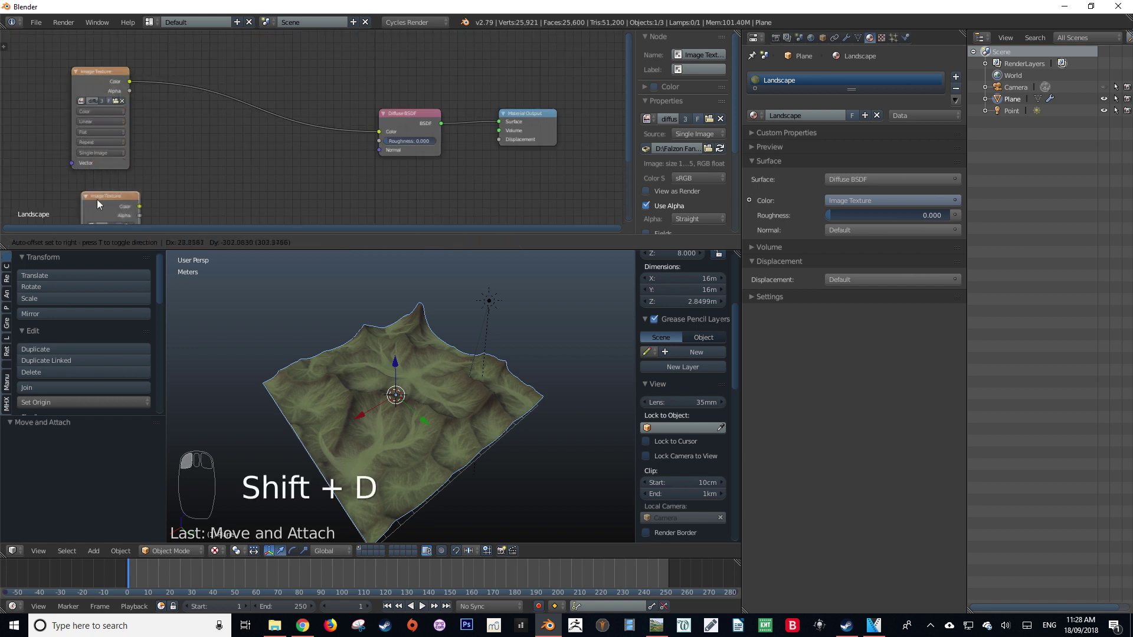
pyautogui.click(92, 184)
pyautogui.moveTo(92, 184); pyautogui.dragTo(126, 108, button='middle')
pyautogui.click(116, 131)
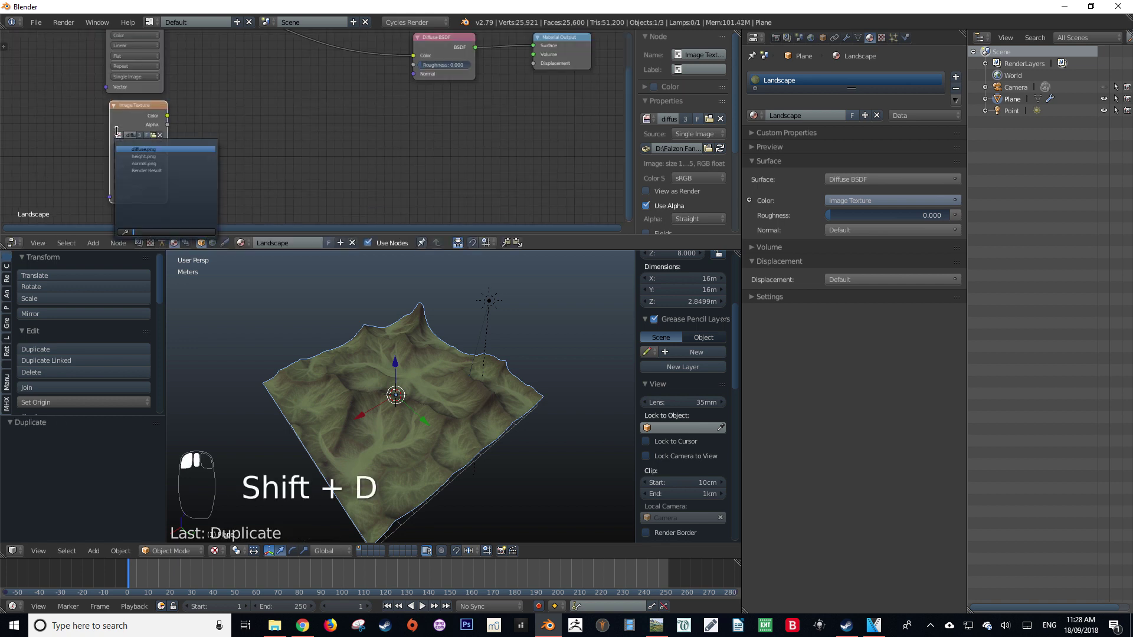
pyautogui.click(143, 164)
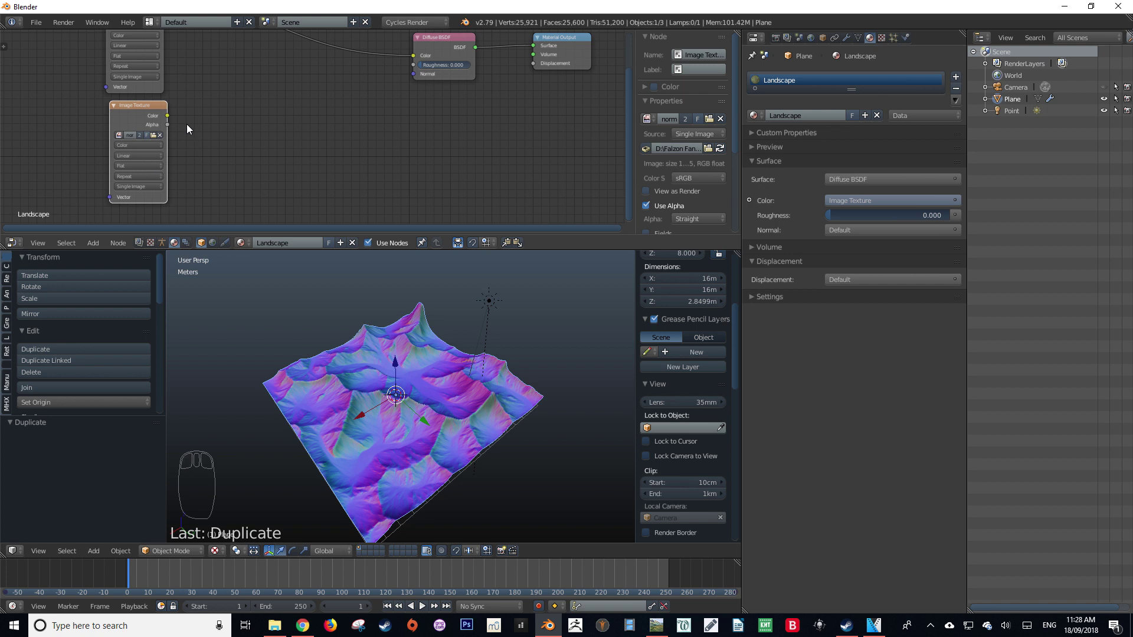
# - Add a Normal Map node linking the normal image into the Diffuse BSDF Normal
pyautogui.hotkey('shift', 'a')
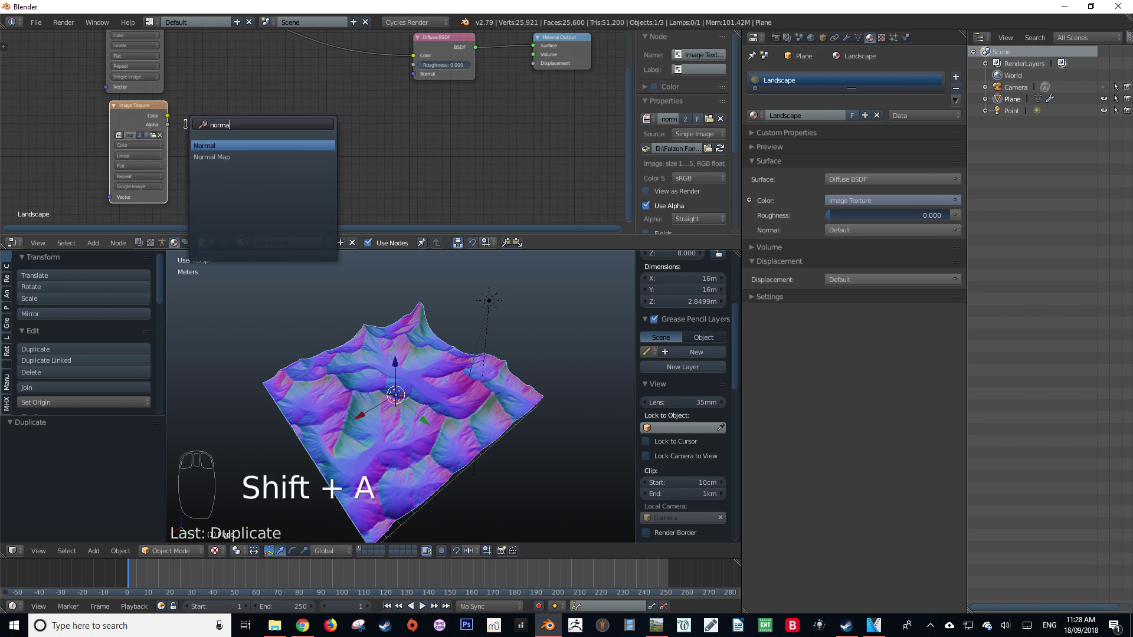
pyautogui.press('Down')
pyautogui.press('Return')
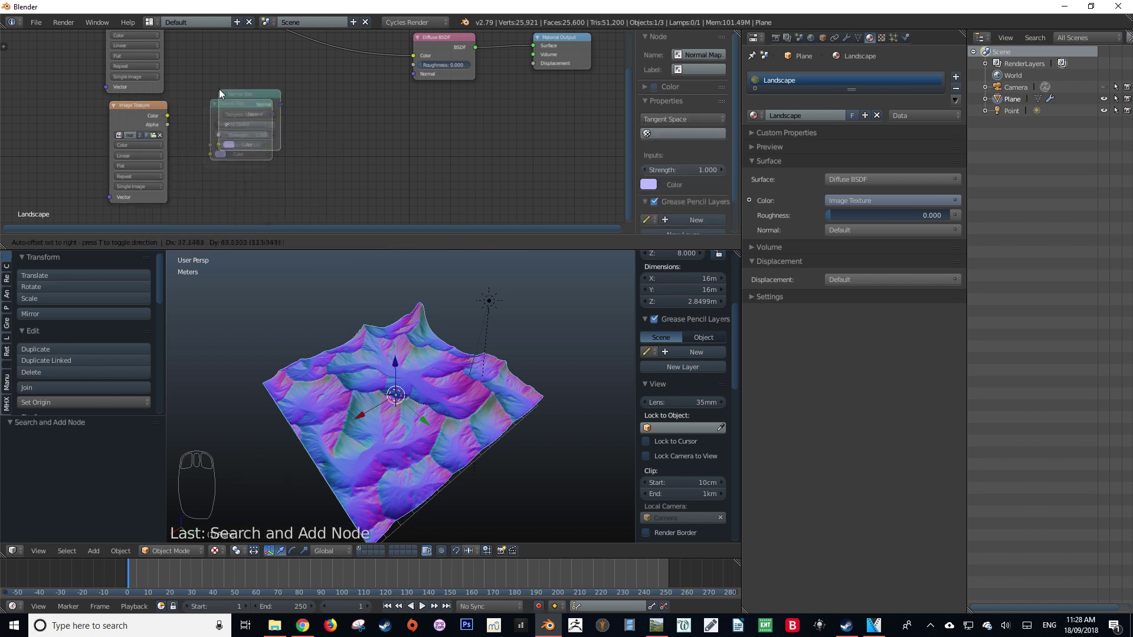
pyautogui.click(218, 90)
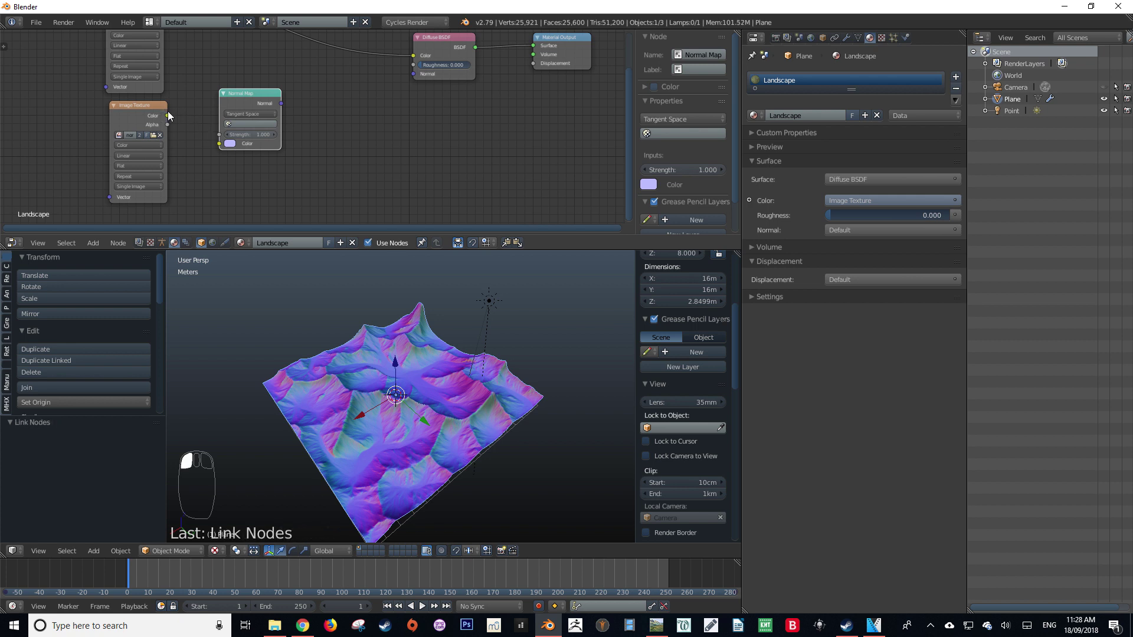
pyautogui.press('g')
pyautogui.click(184, 127)
pyautogui.moveTo(168, 115); pyautogui.dragTo(181, 122)
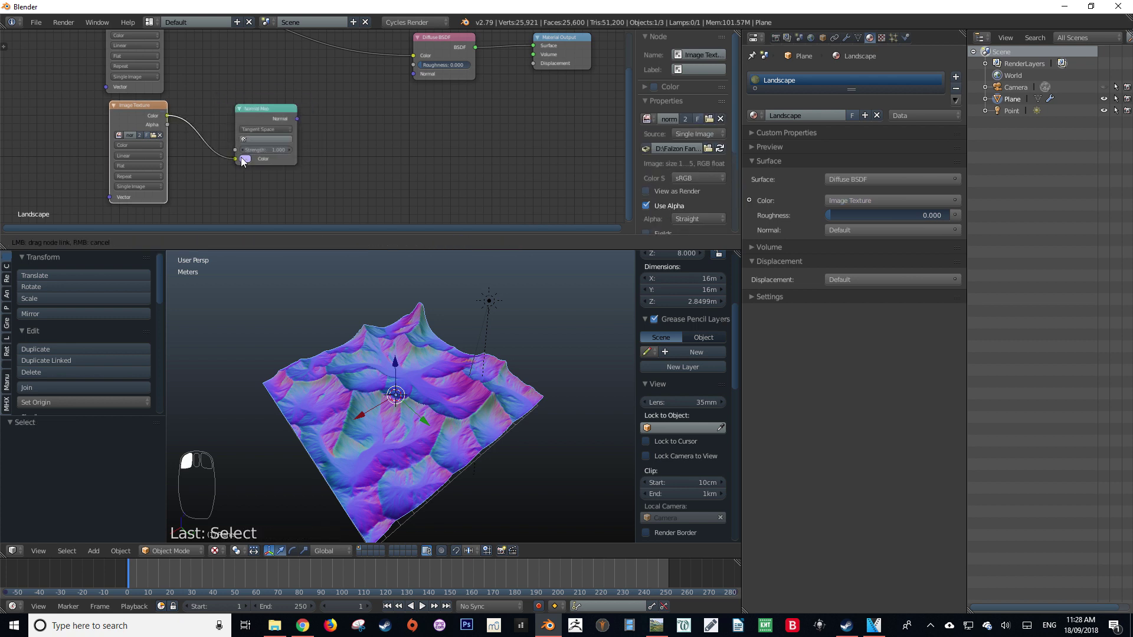
pyautogui.moveTo(243, 161); pyautogui.dragTo(237, 159)
pyautogui.moveTo(297, 118); pyautogui.dragTo(408, 75)
pyautogui.moveTo(428, 125); pyautogui.dragTo(406, 171, button='middle')
# - Preview the node-based terrain material in rendered viewport shading
pyautogui.click(437, 96)
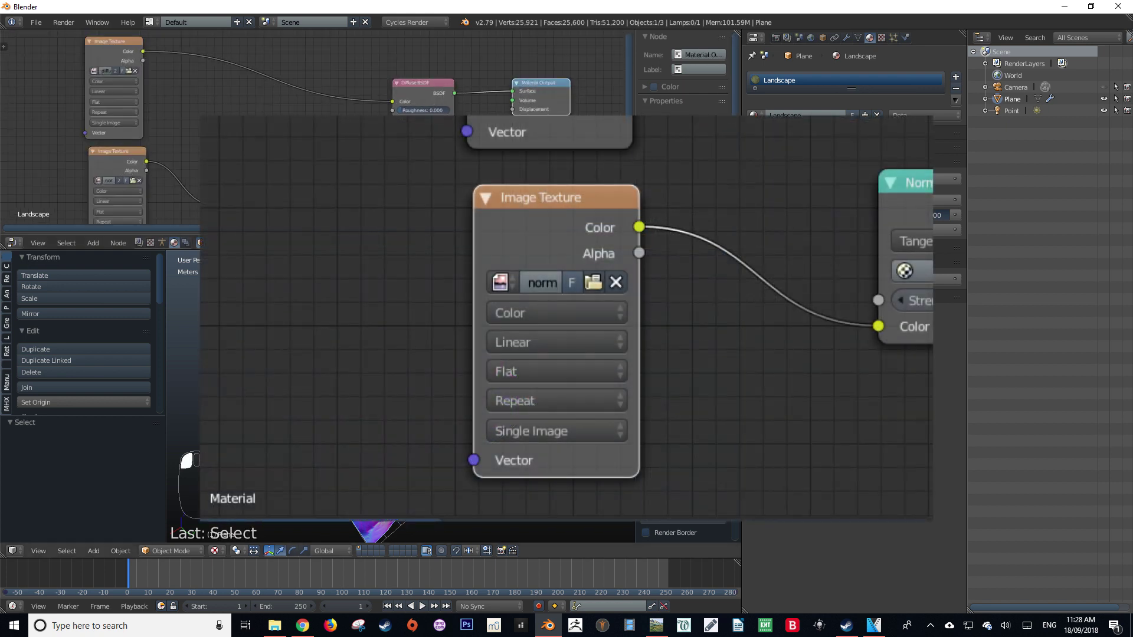
pyautogui.hotkey('shift', 'z')
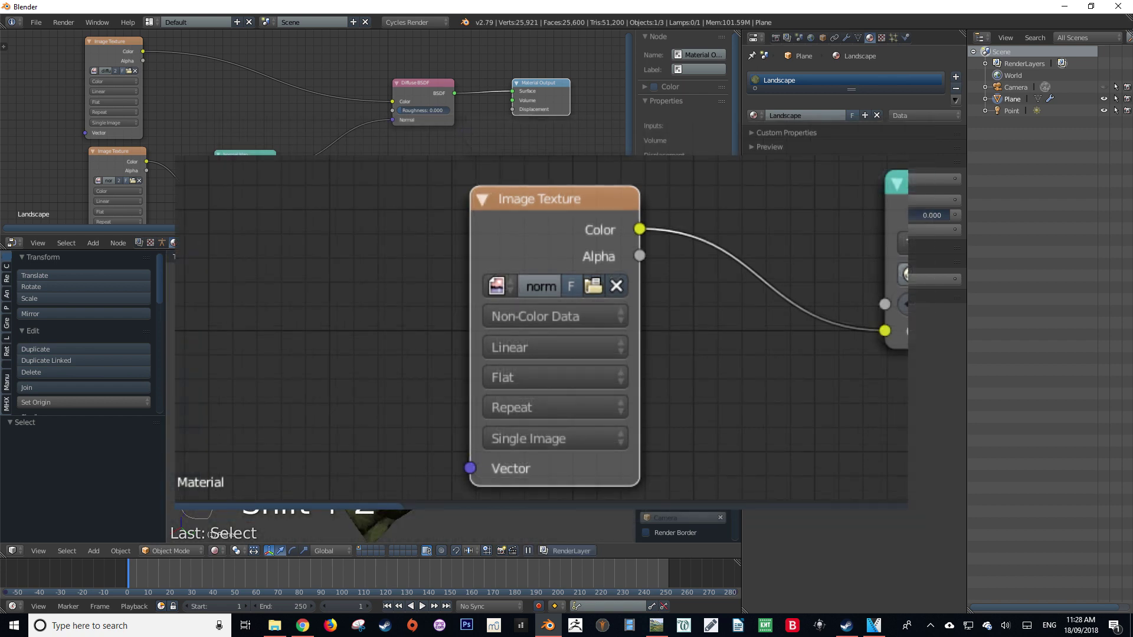
pyautogui.hotkey('alt', 'z')
# - Re-angle the sun lamp and give it node-based emission at strength 13.500
pyautogui.rightClick(407, 369)
pyautogui.press('r')
pyautogui.press('r')
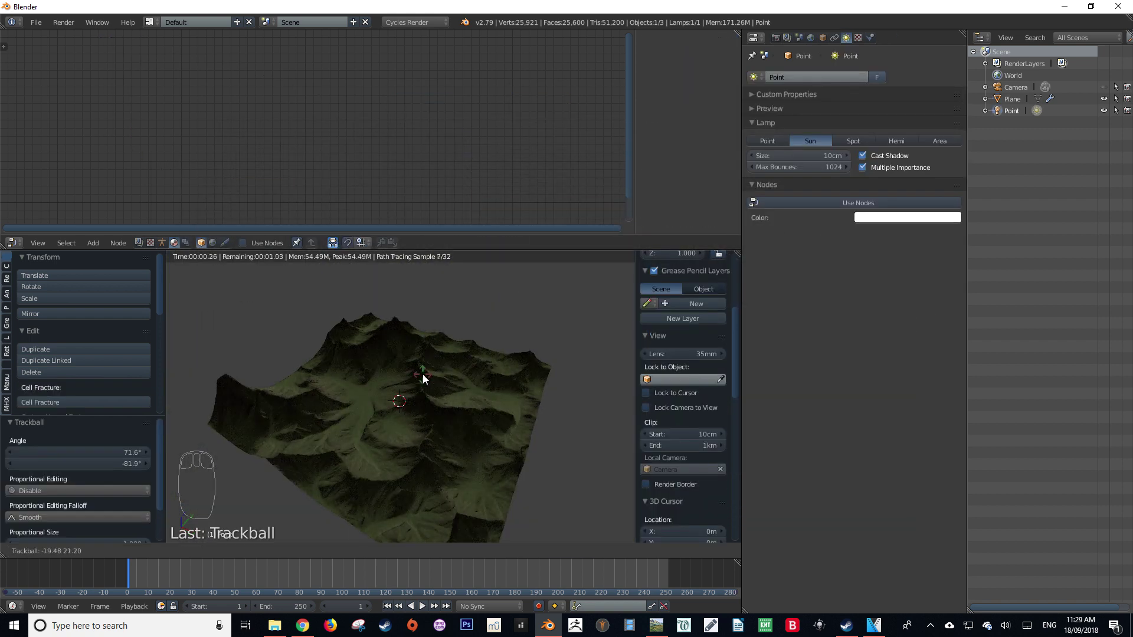
pyautogui.click(423, 387)
pyautogui.moveTo(426, 390); pyautogui.dragTo(389, 368, button='middle')
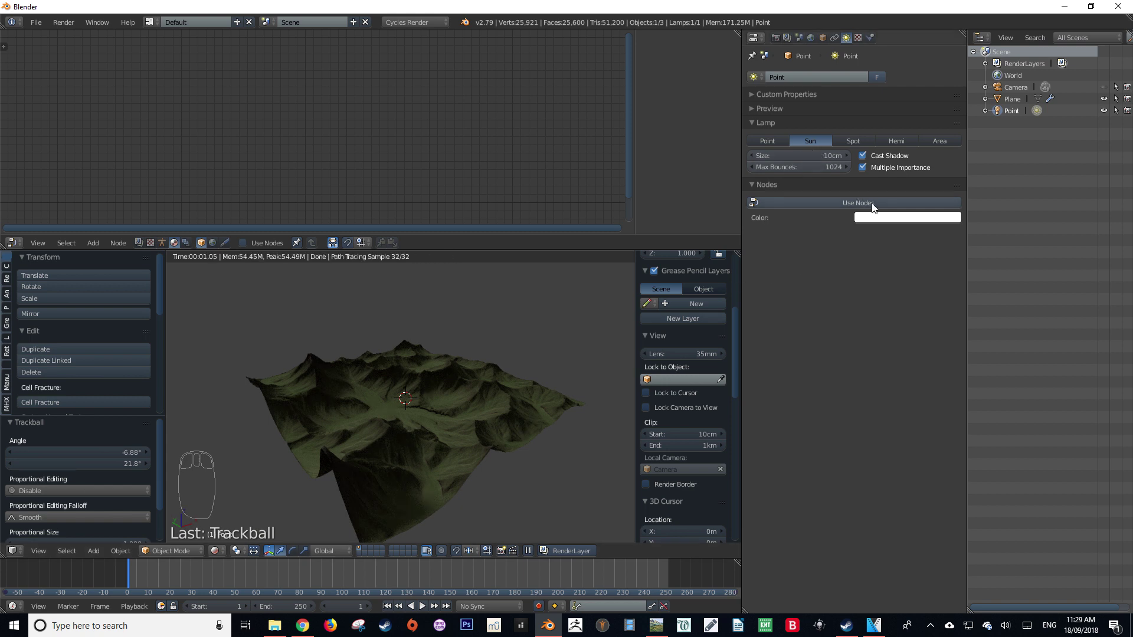
pyautogui.click(872, 203)
pyautogui.moveTo(863, 237); pyautogui.dragTo(863, 238)
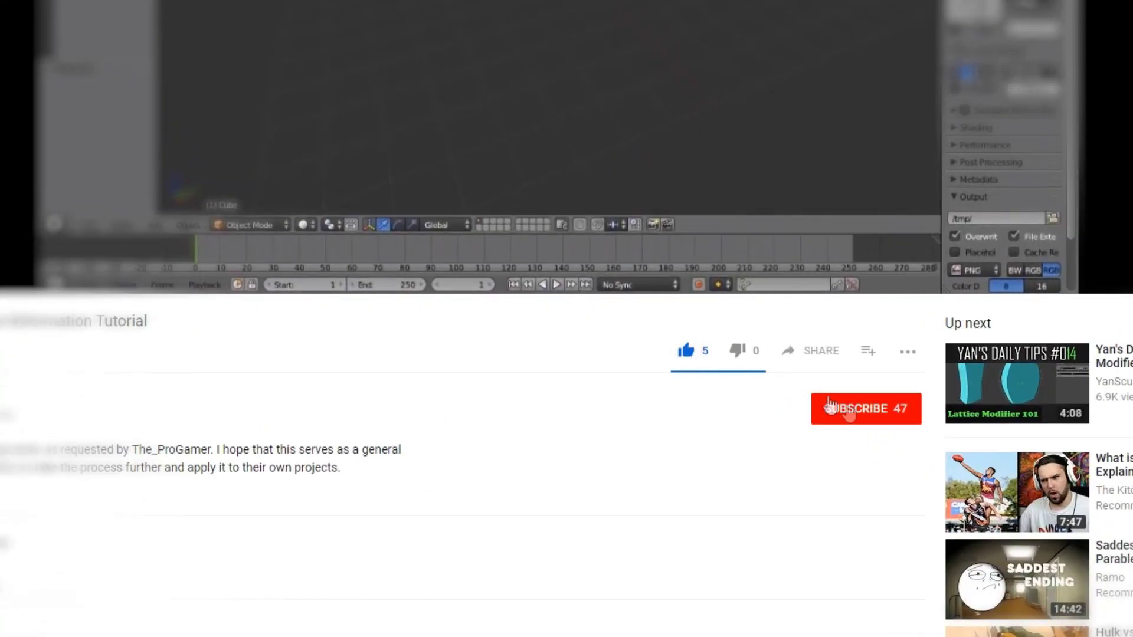
# - Subscribe to the channel below the video, bringing the subscriber count to 48
pyautogui.click(855, 416)
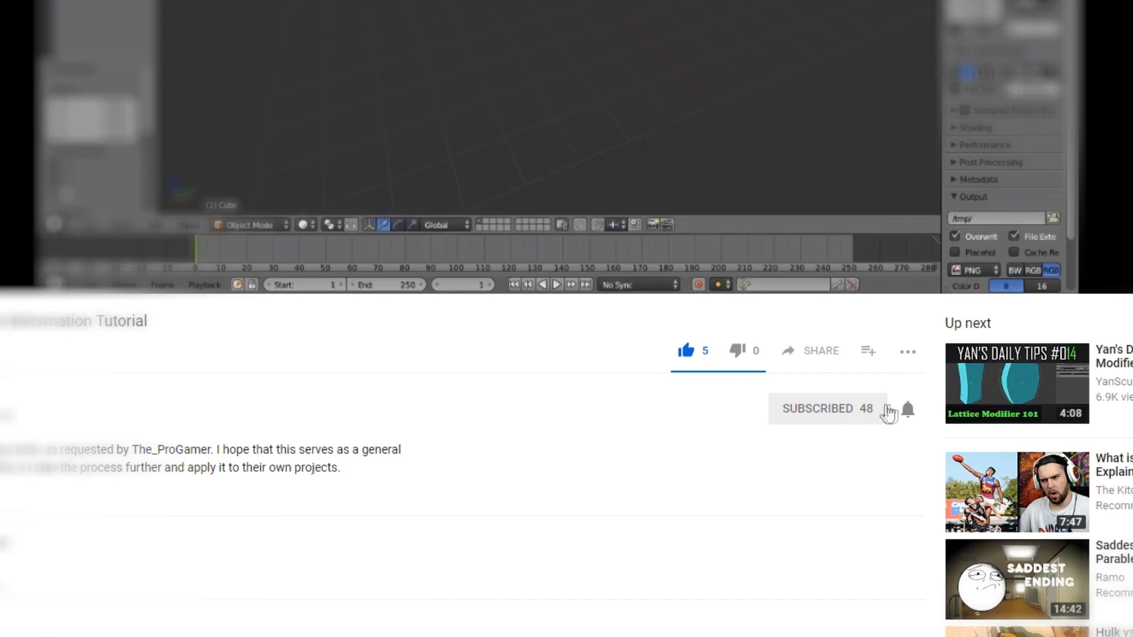